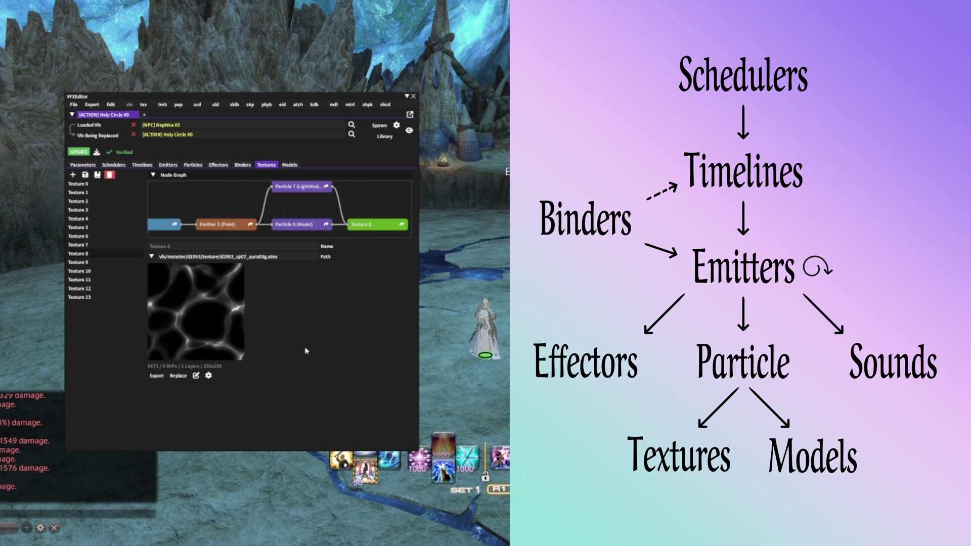
Step: Look through the effect's textures, including Texture 4 and Texture 8, and preview its 3D models
left_click(103, 220)
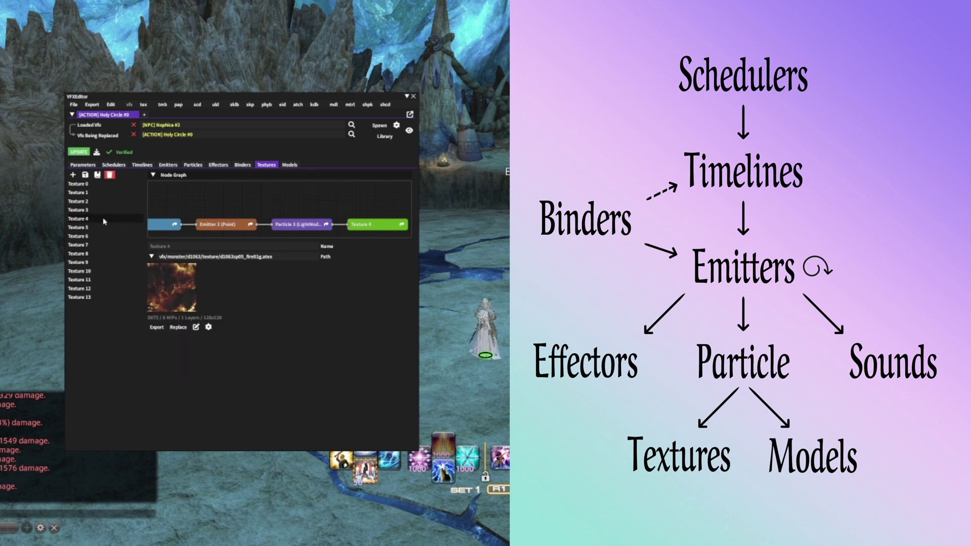
left_click(104, 254)
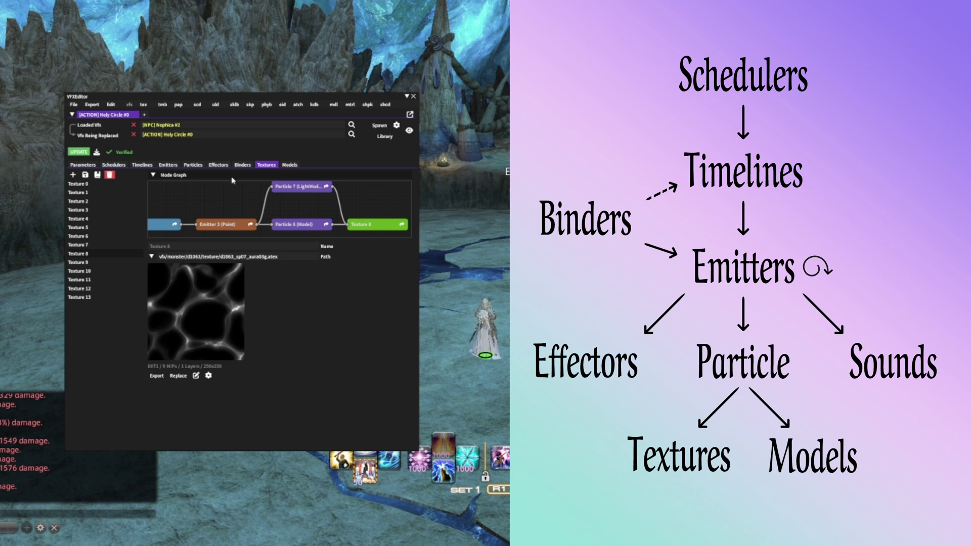
left_click(290, 166)
left_click(96, 202)
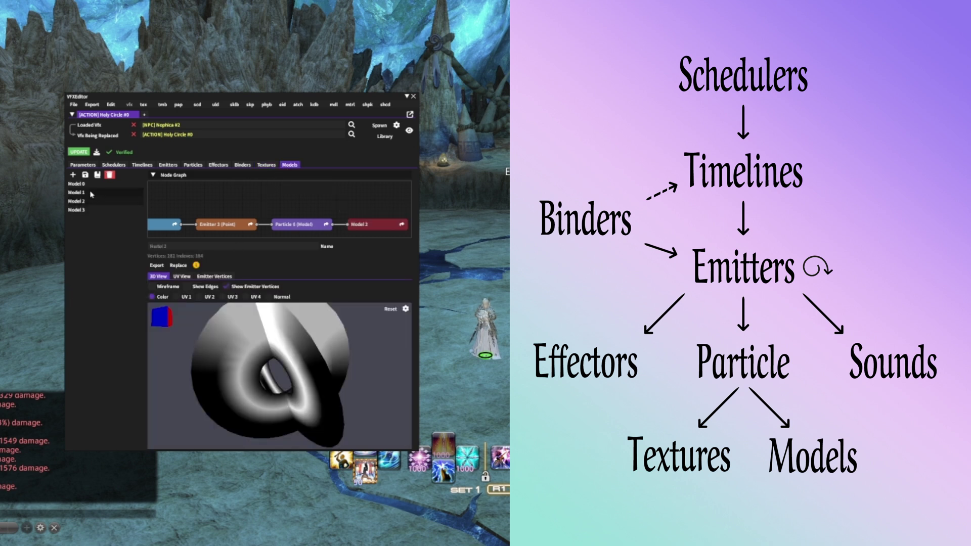
left_click(92, 202)
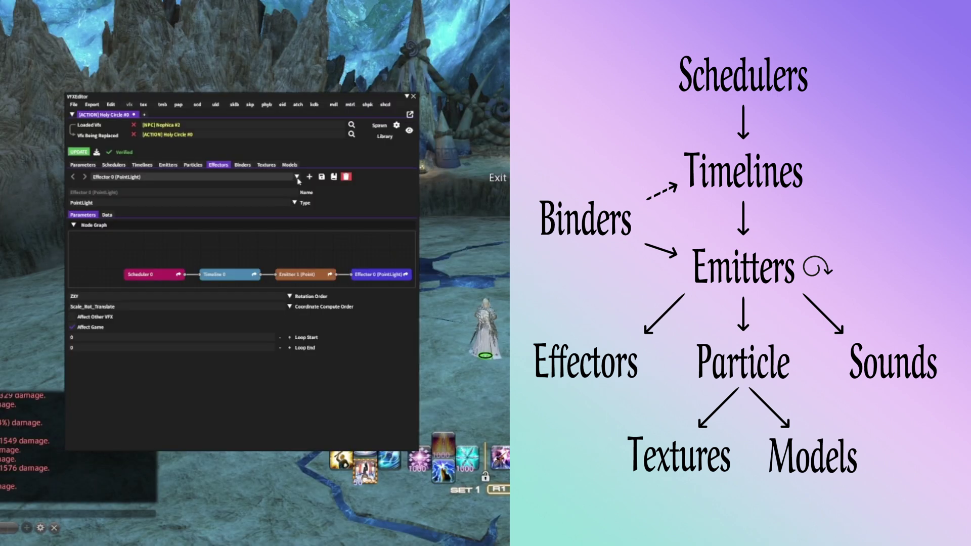
Step: Check the effect's effector list and the types available for Effector 0 (PointLight)
left_click(297, 177)
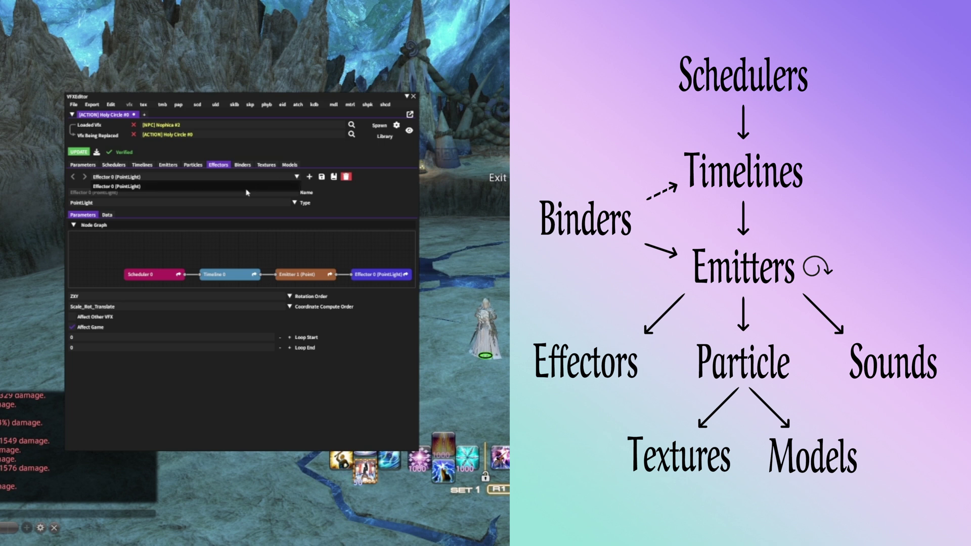
left_click(326, 205)
left_click(271, 204)
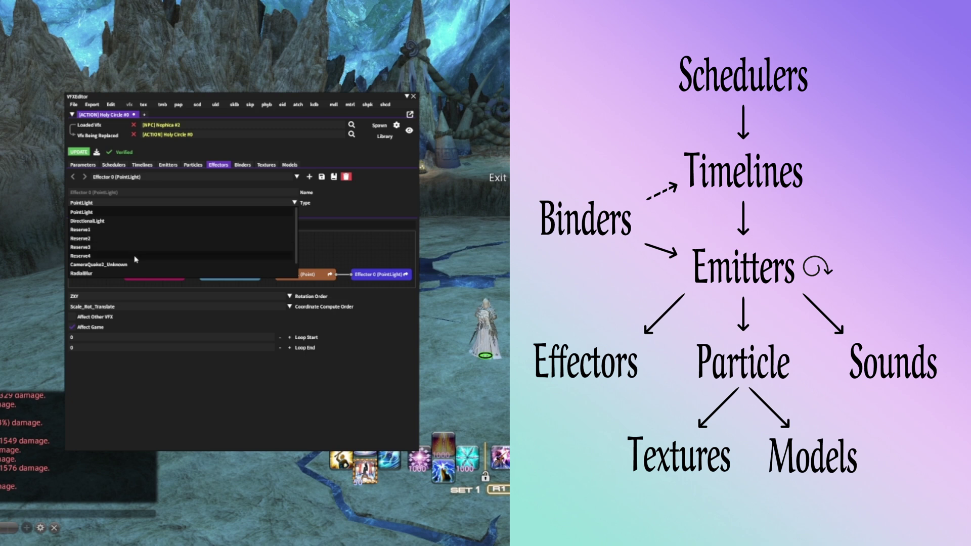
left_click(332, 208)
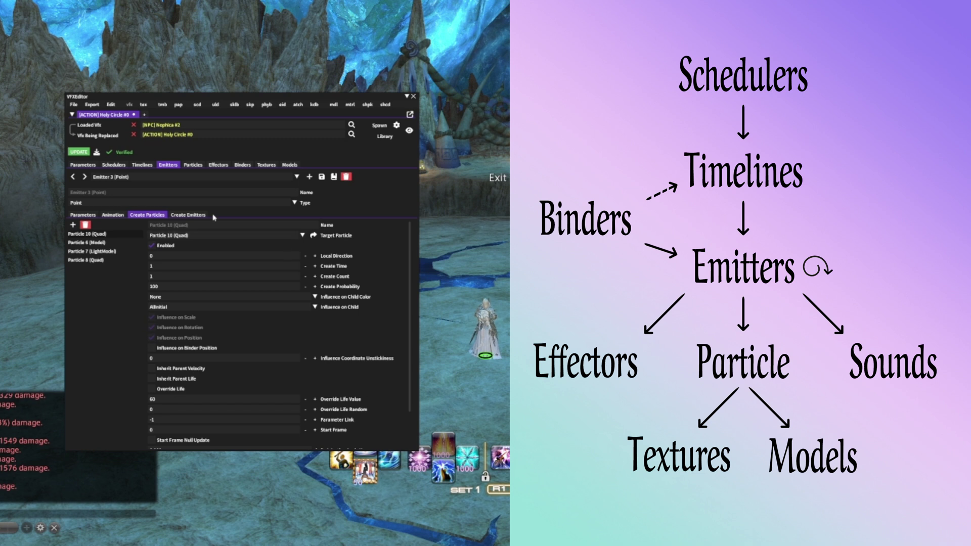
Step: Review the emitters and particles created by Emitter 3 (Point), as well as its parameters
left_click(189, 216)
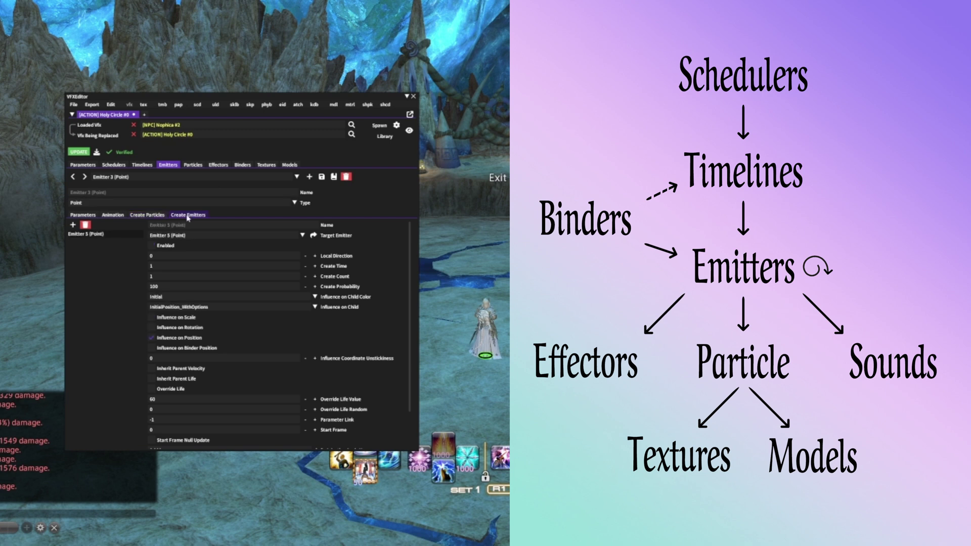
left_click(158, 216)
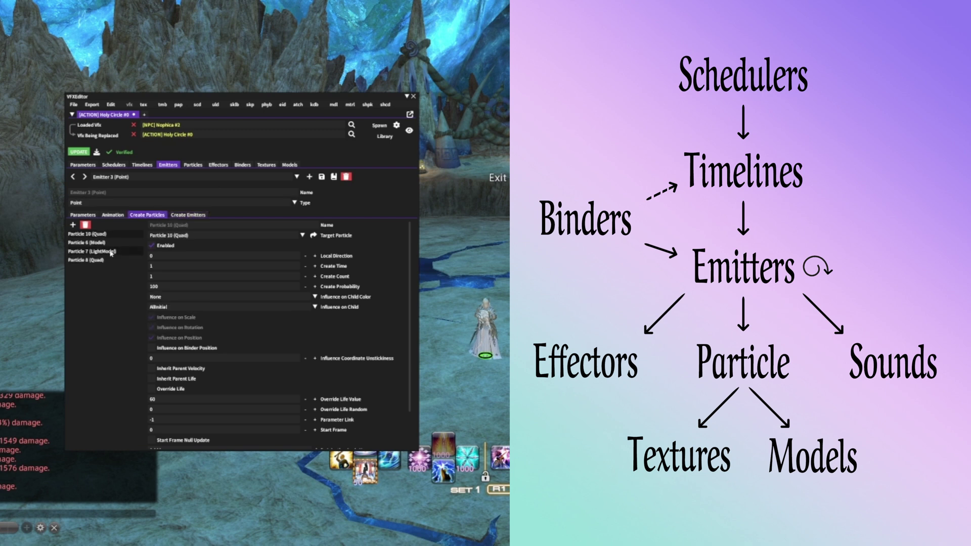
left_click(82, 216)
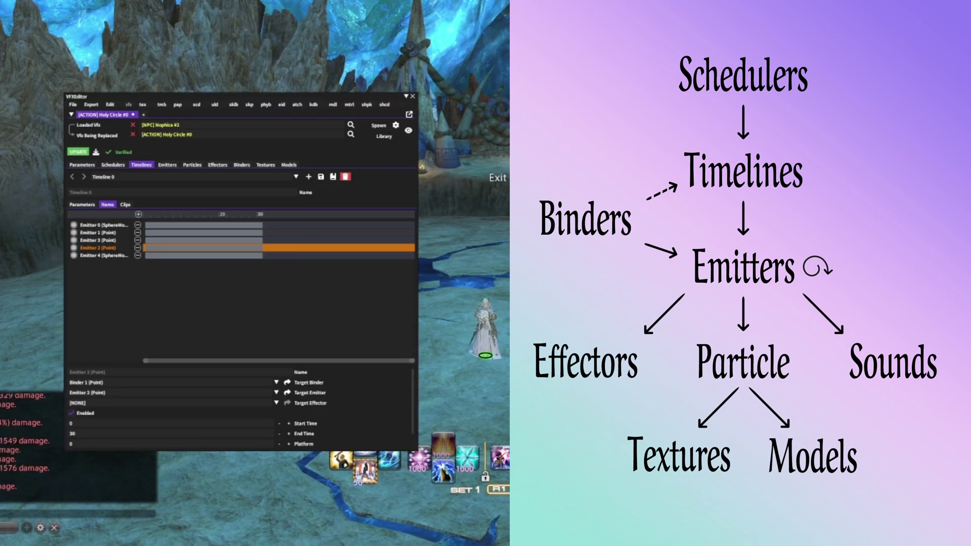
Step: Check the target binders of the emitter items in Timeline 0 and examine the start properties of Binder 0 (Point)
left_click(108, 239)
left_click(109, 225)
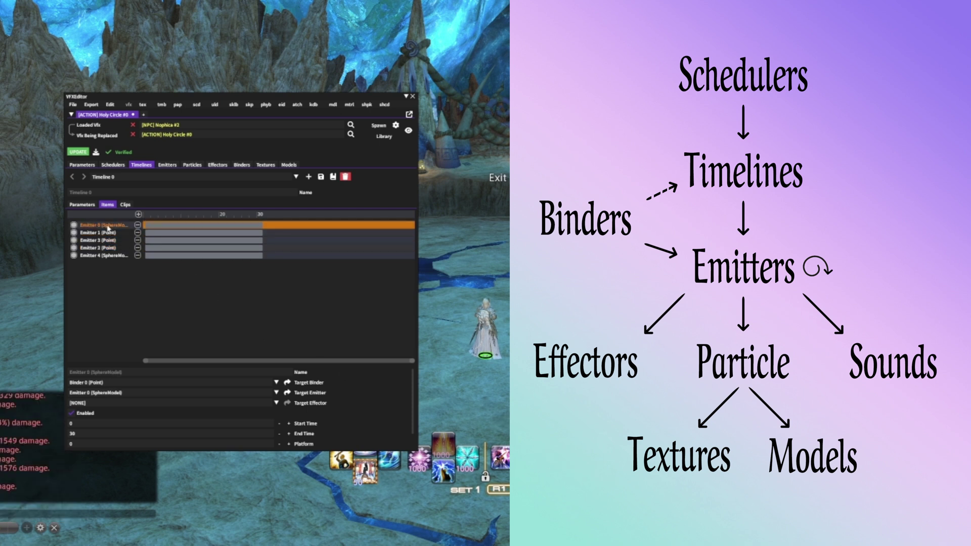
left_click(243, 165)
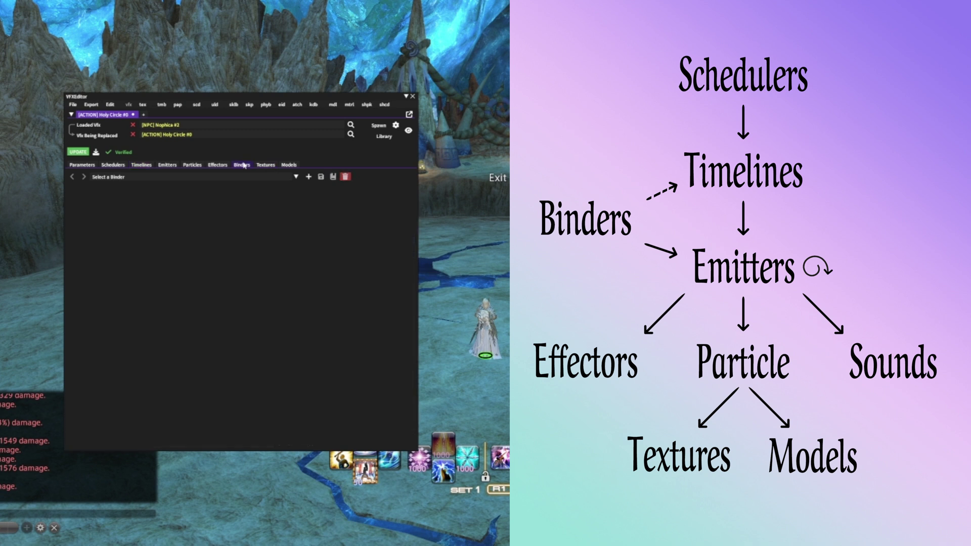
left_click(152, 177)
left_click(109, 187)
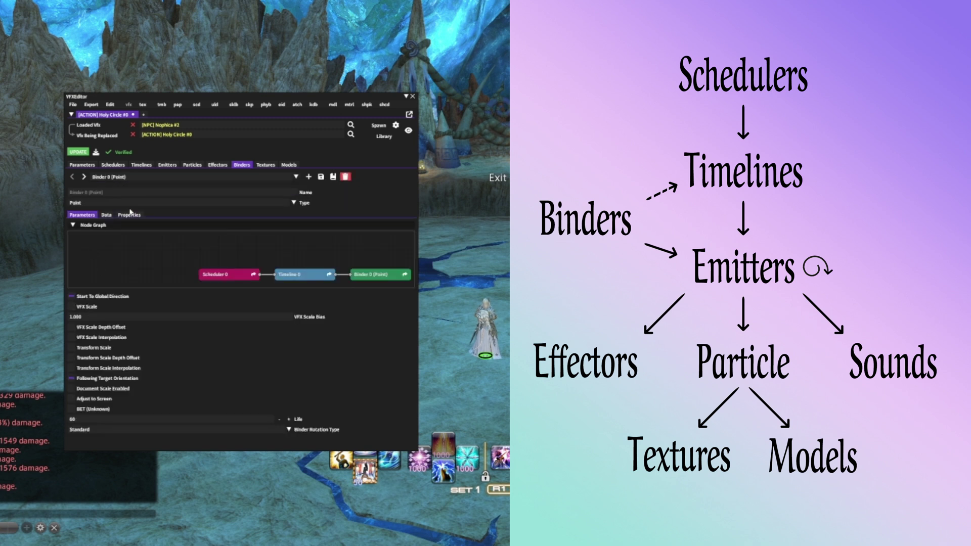
left_click(129, 214)
left_click(96, 224)
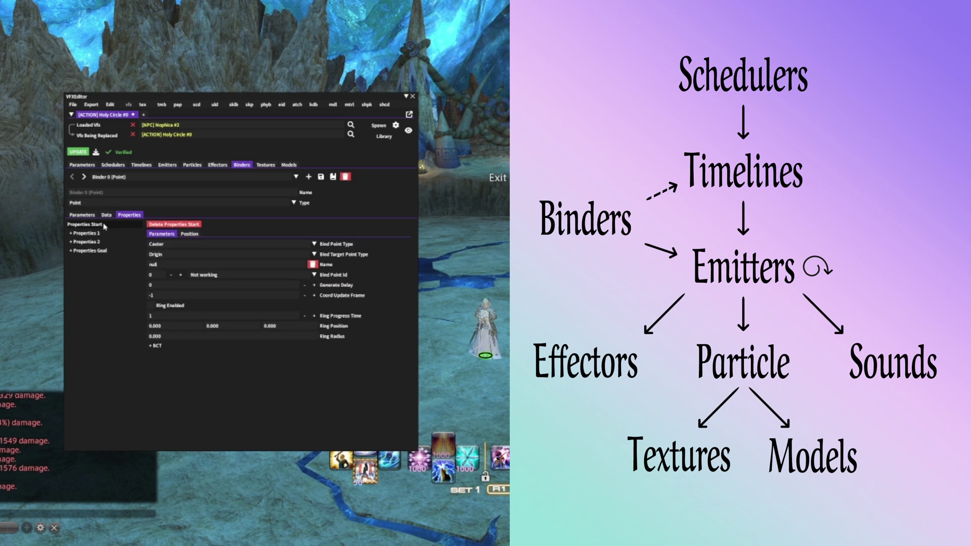
left_click(112, 165)
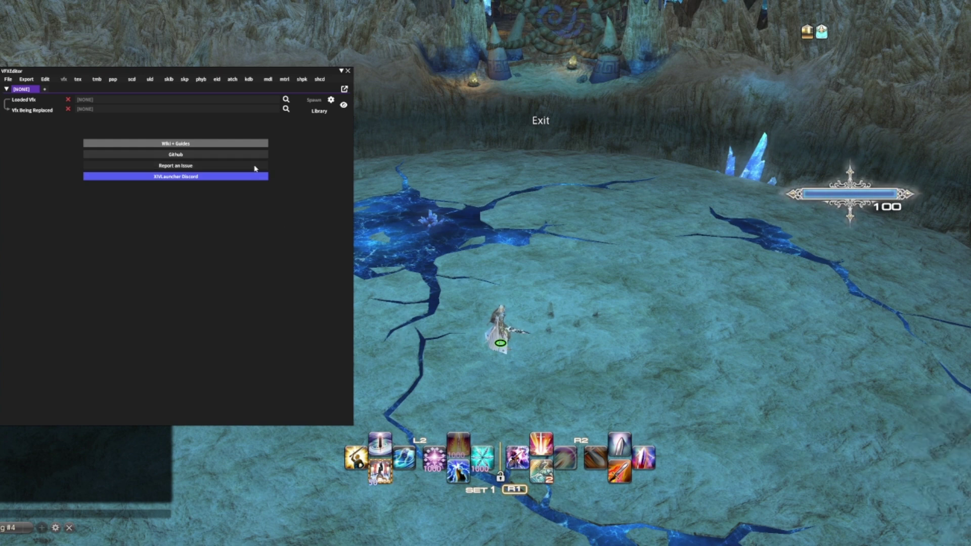
Step: Set Holy Circle #0 as the VFX being replaced and load Nophica #2 in its place, then collapse both file selection windows
left_click(286, 109)
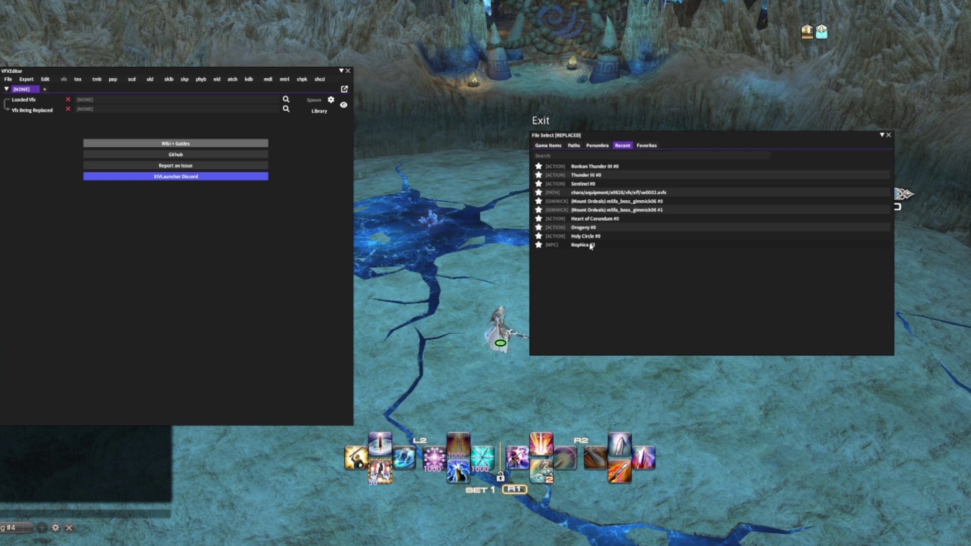
left_click(590, 245)
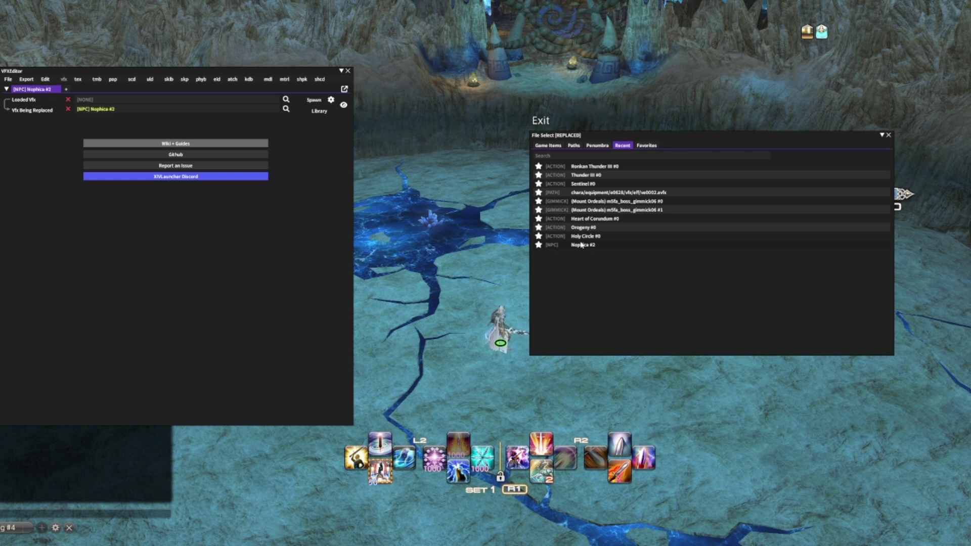
left_click(589, 236)
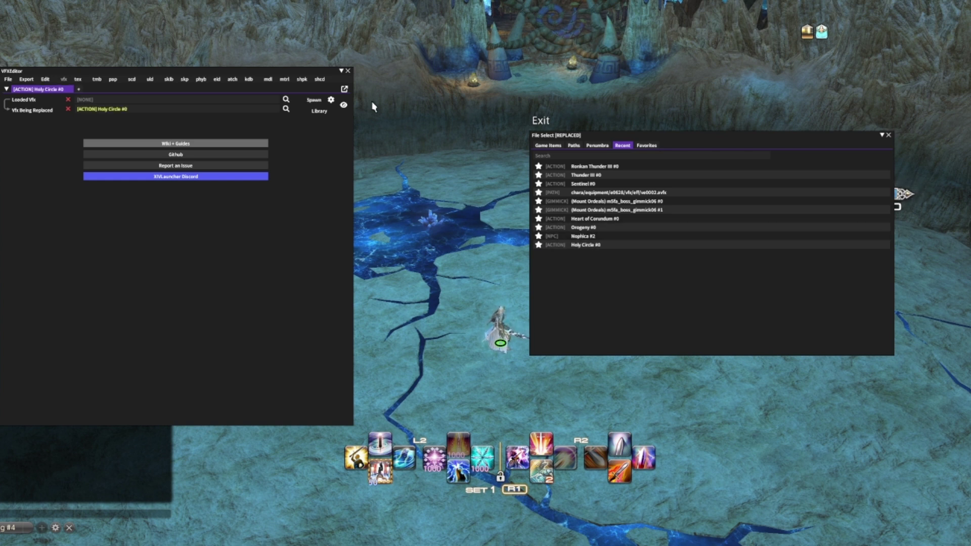
left_click(286, 100)
left_click(678, 207)
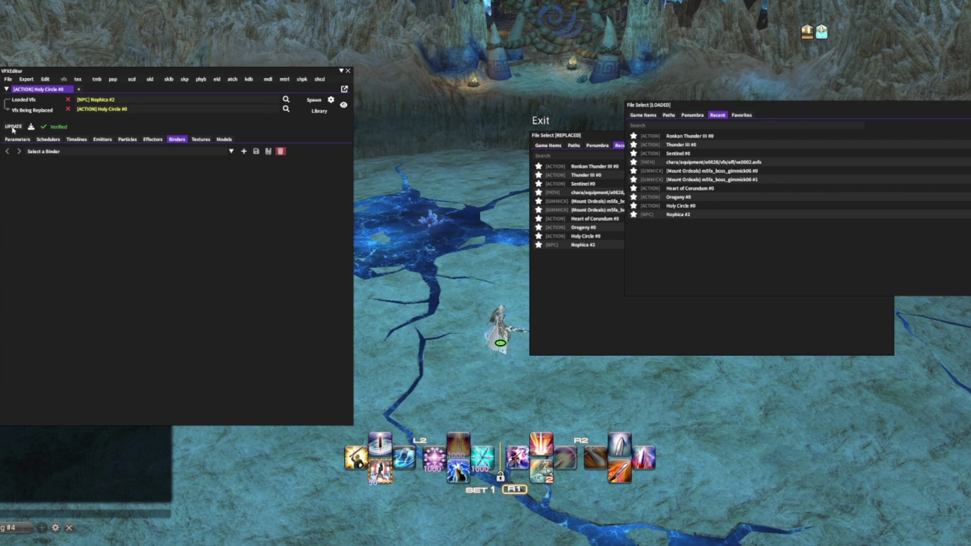
left_click(970, 105)
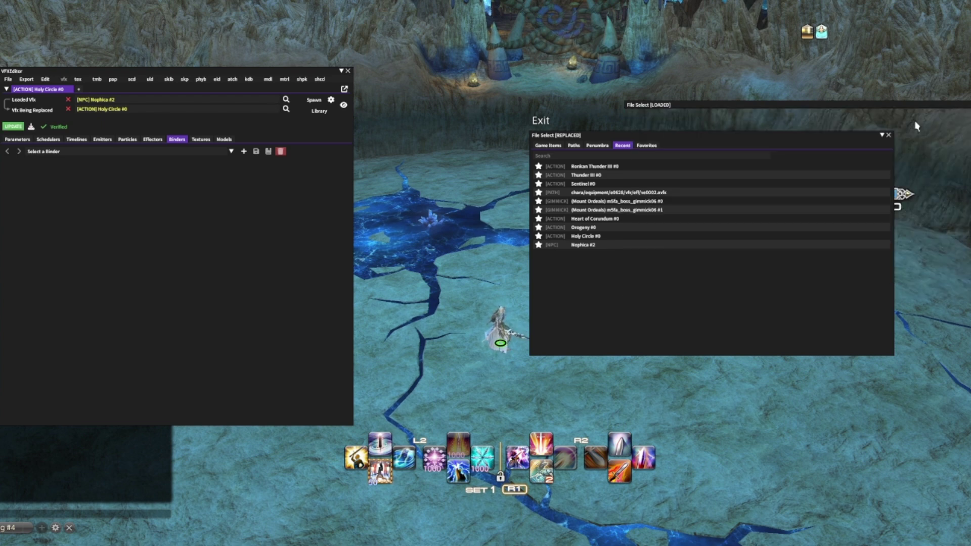
left_click(881, 135)
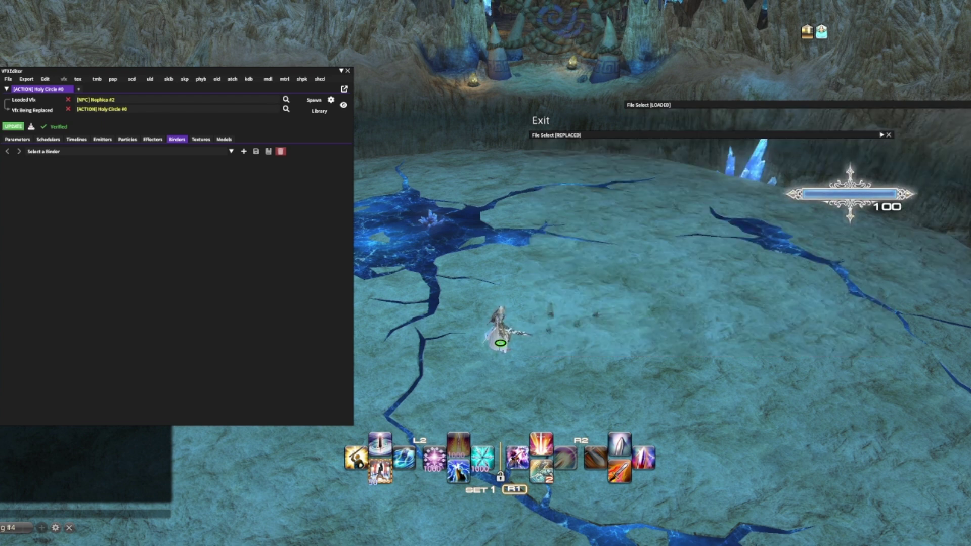
Step: Update the VFX replacement and cast Holy Circle in the game to preview the new effect
left_click(14, 127)
left_click(15, 128)
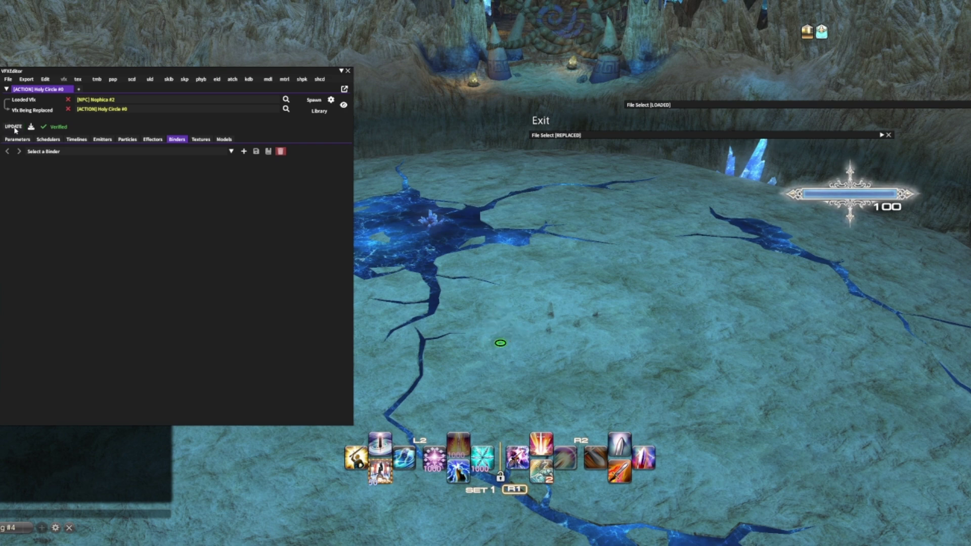
left_click(431, 454)
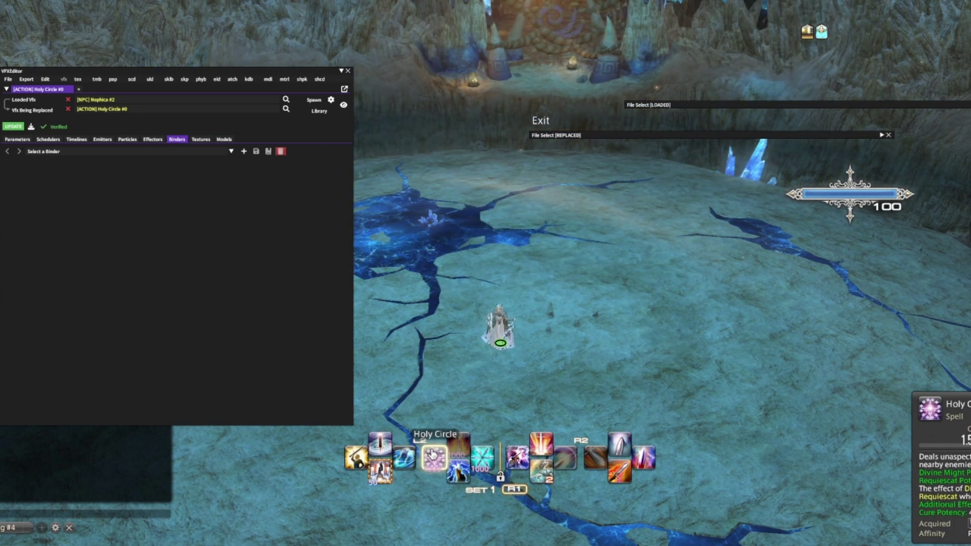
left_click(433, 455)
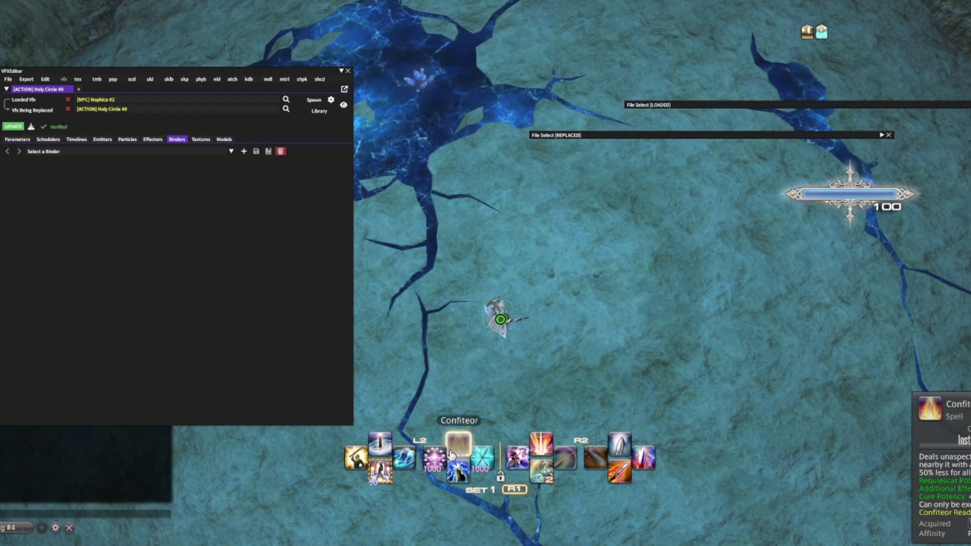
left_click(443, 457)
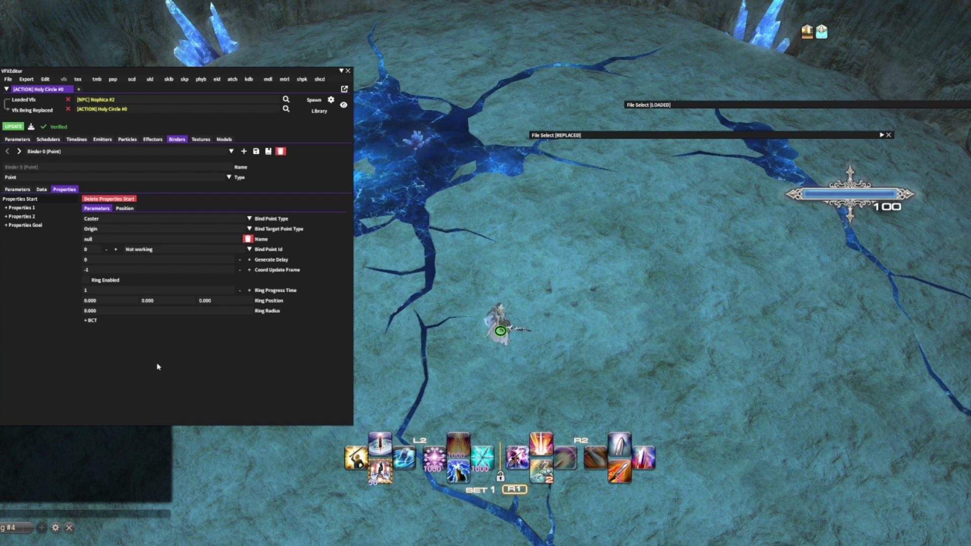
Step: Check which binders the effect has and which types are available for Binder 0 (Point)
left_click(63, 152)
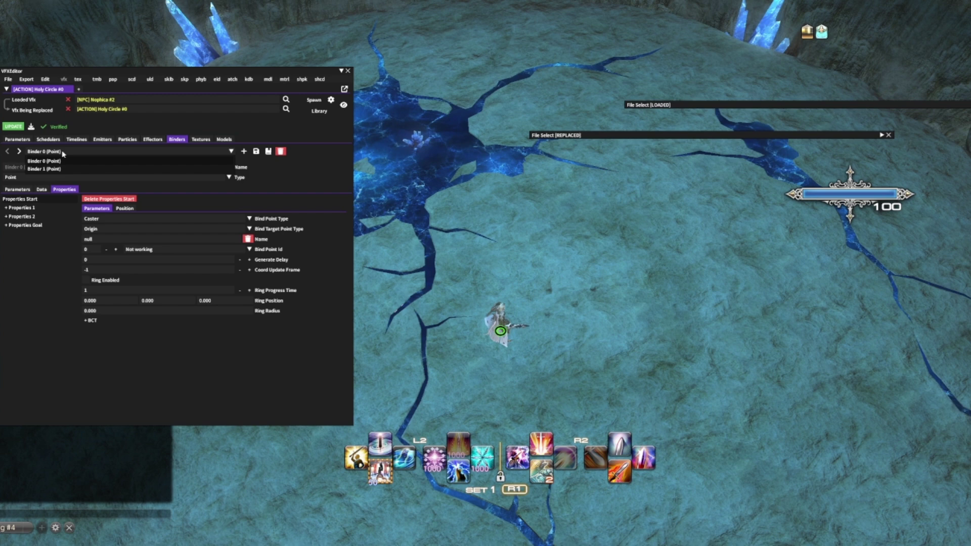
left_click(129, 181)
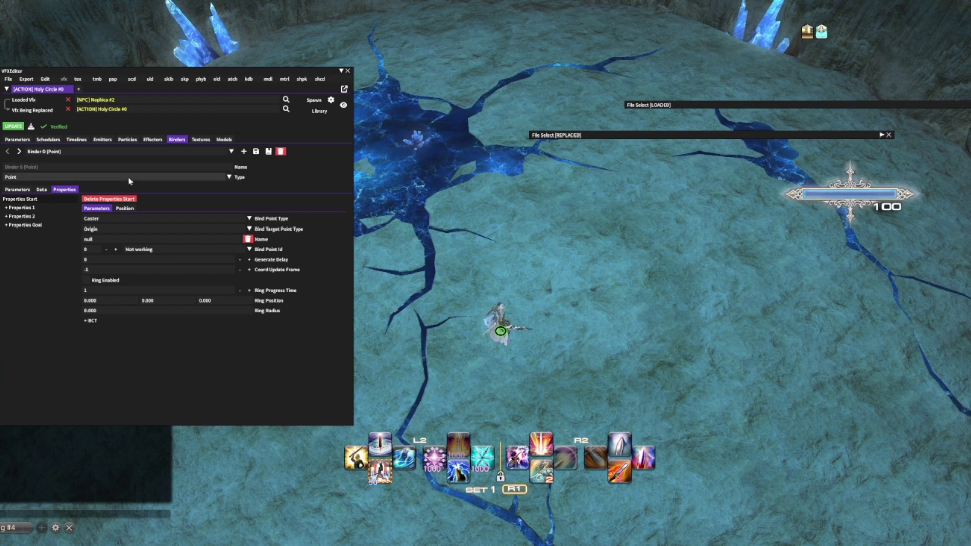
left_click(124, 178)
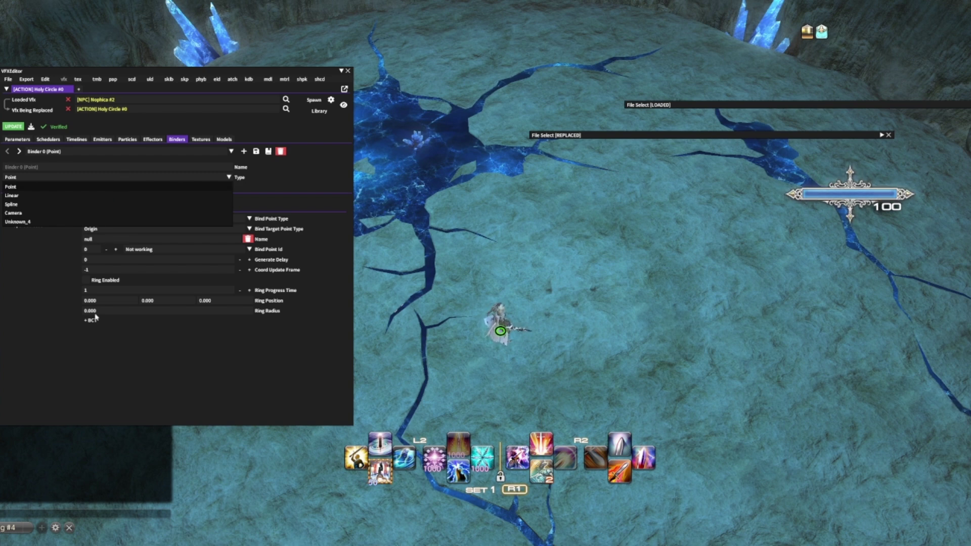
left_click(65, 330)
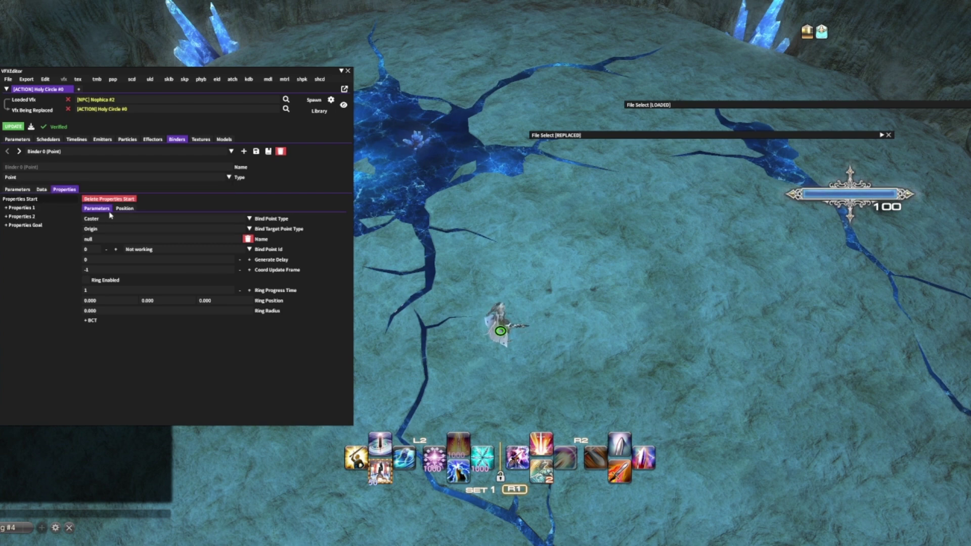
Step: Examine the options for Bind Point Type, Bind Target Point Type and Bind Point Id in Binder 0's start properties
left_click(131, 222)
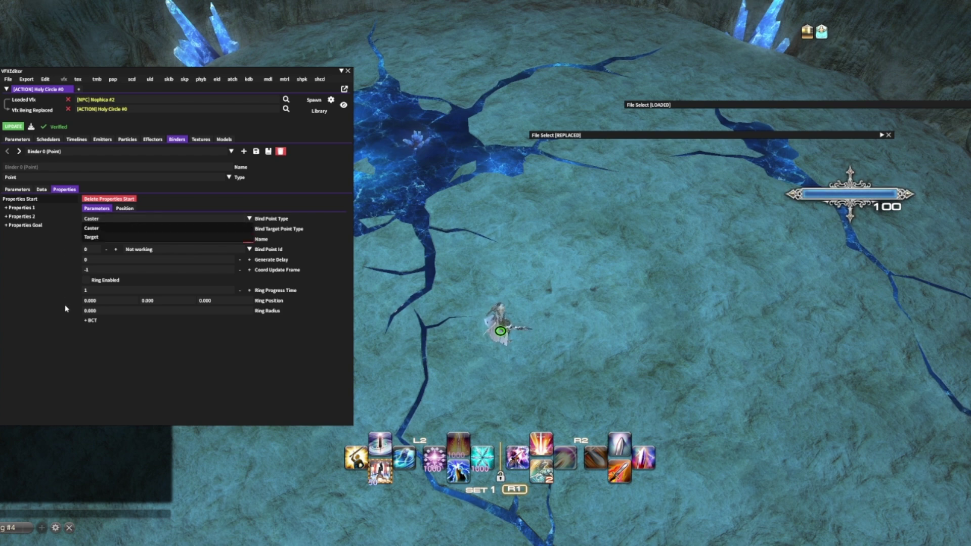
left_click(118, 231)
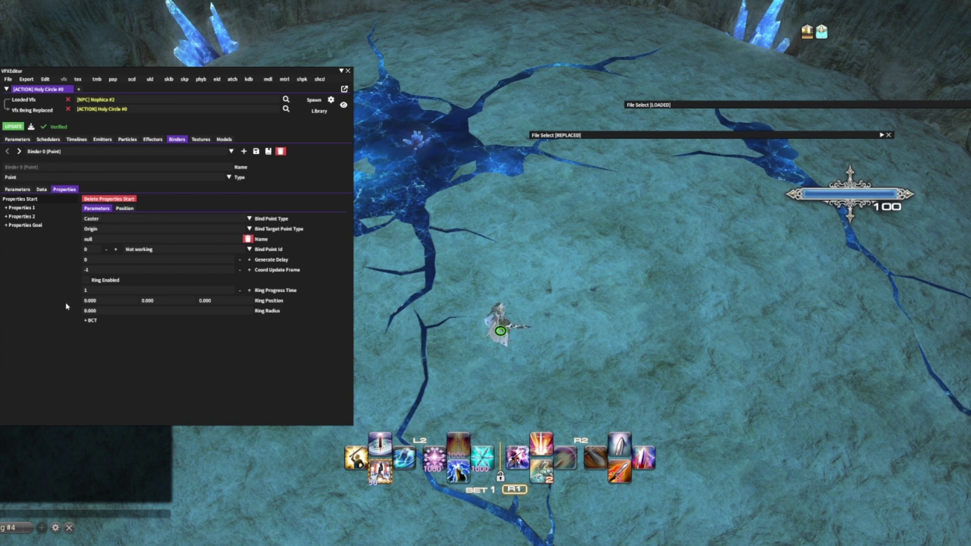
left_click(118, 232)
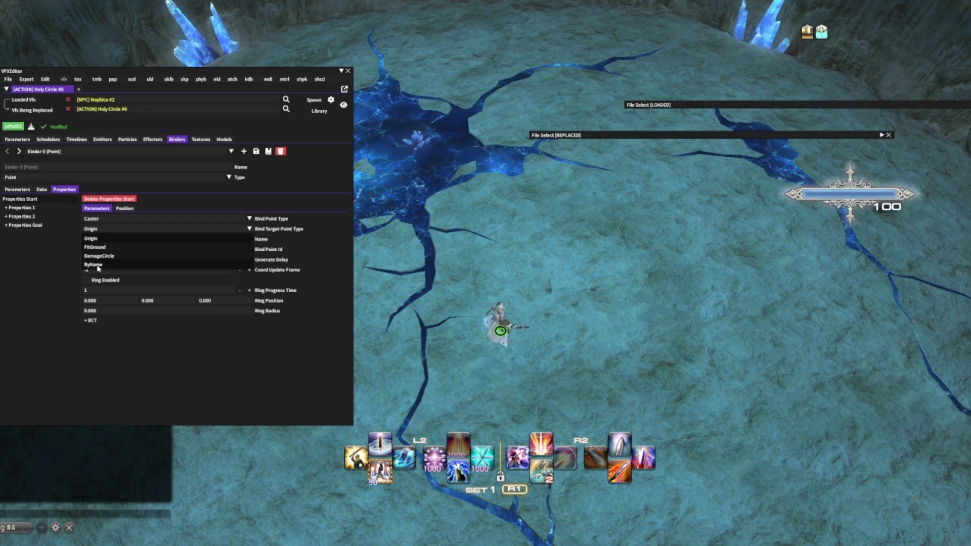
left_click(57, 269)
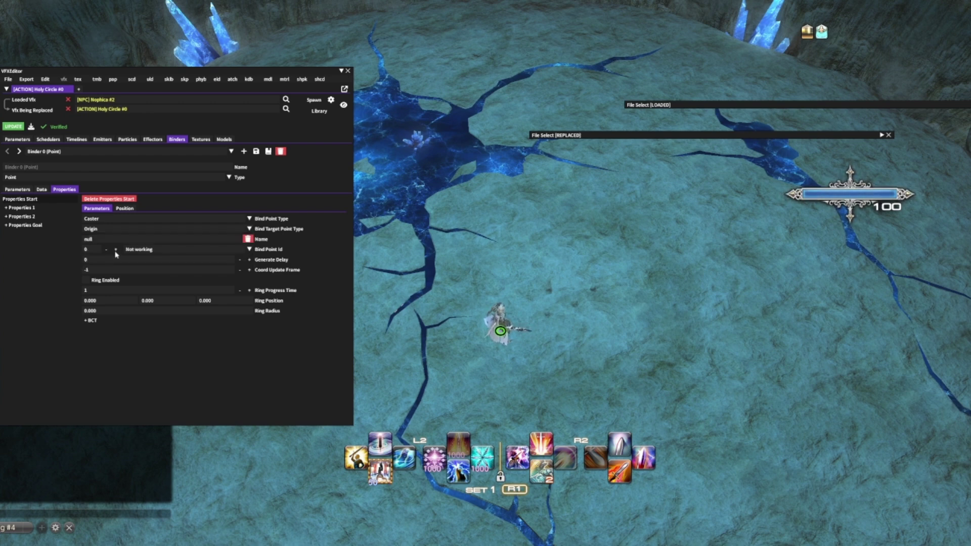
left_click(156, 250)
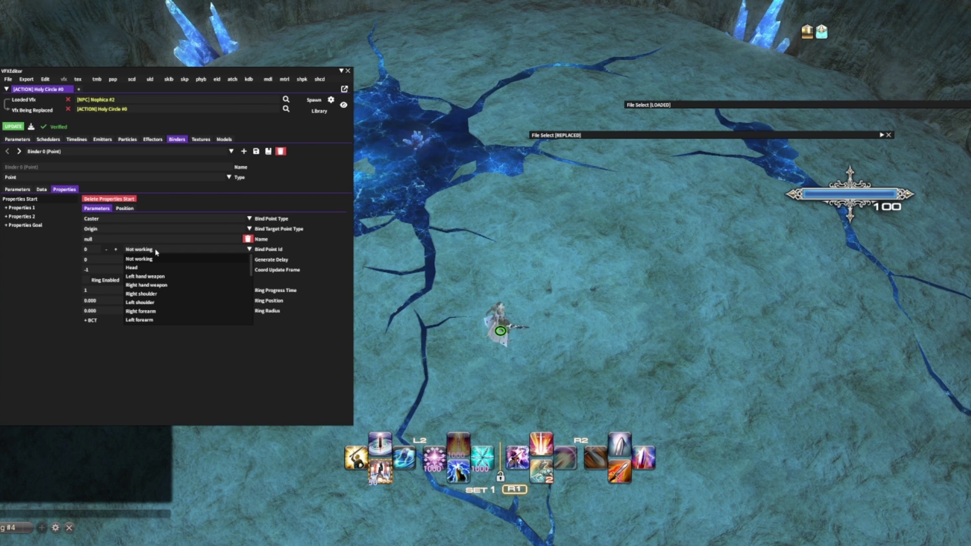
left_click(155, 251)
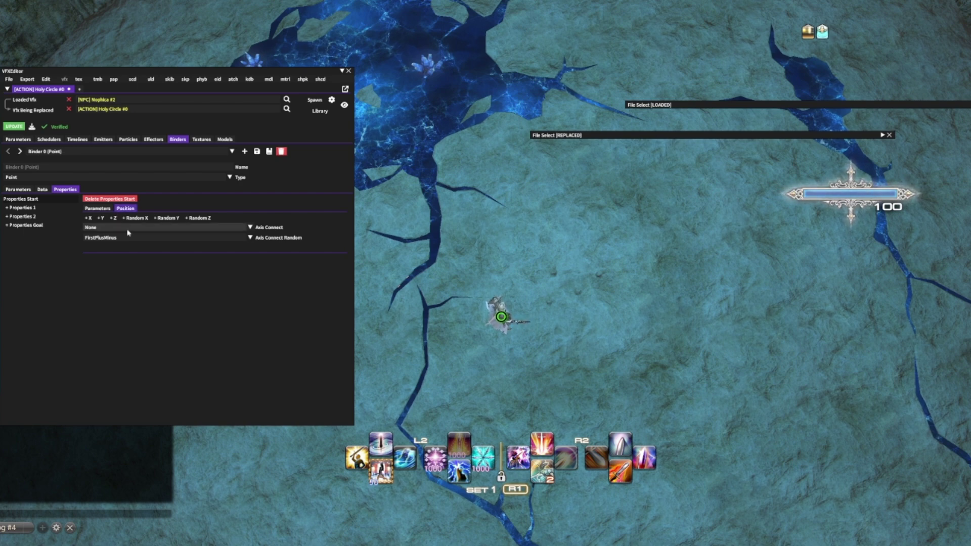
Step: In Binder 1's start position properties, delete the X curve and set the Y curve point's value to 4.5
left_click(21, 152)
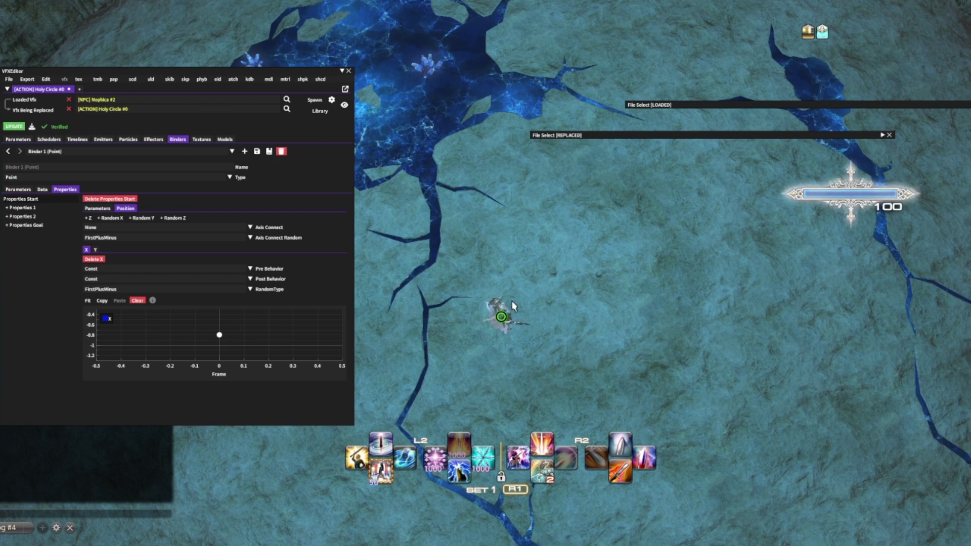
left_click(96, 249)
left_click(219, 335)
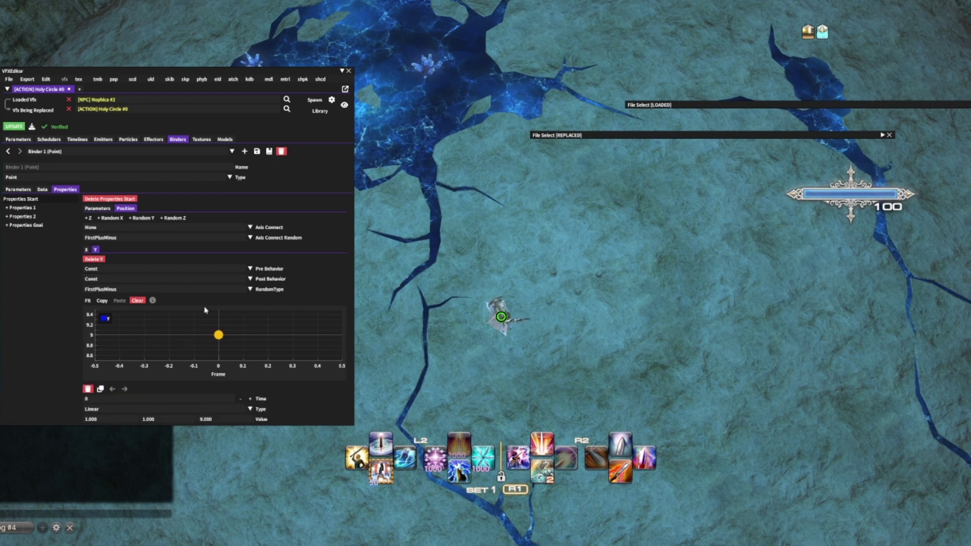
left_click(86, 249)
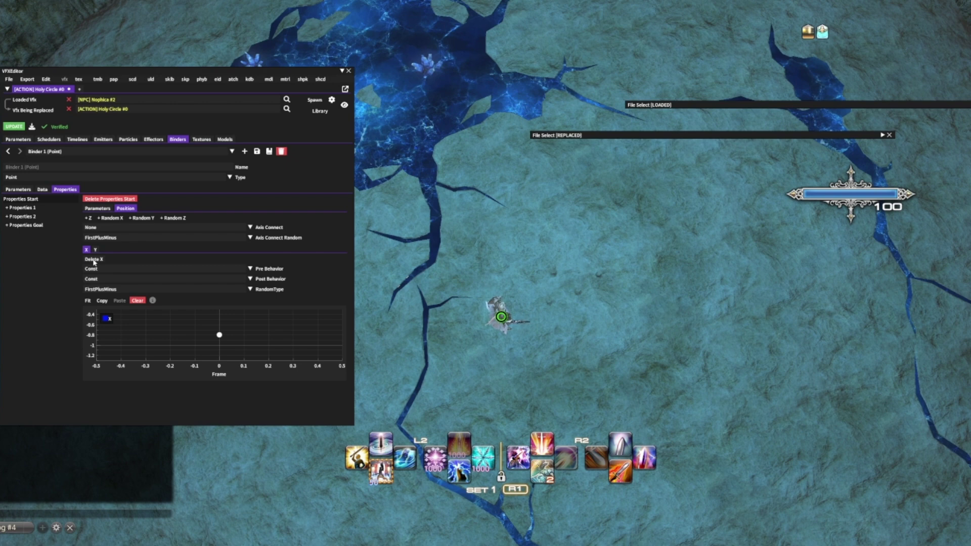
left_click(94, 260)
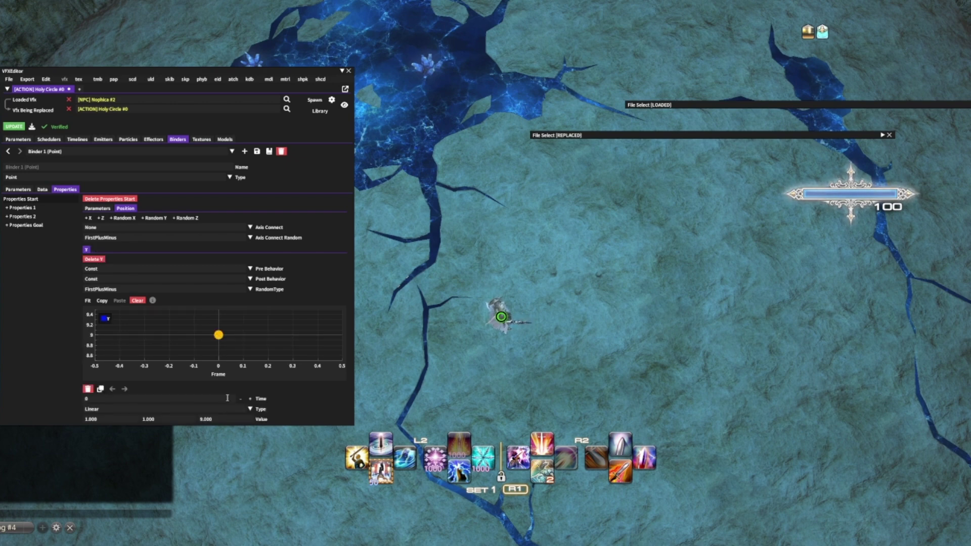
double_click(224, 419)
type("4.5")
Step: Update the VFX and cast Holy Circle in the game to preview the changed Binder 1 position
left_click(14, 126)
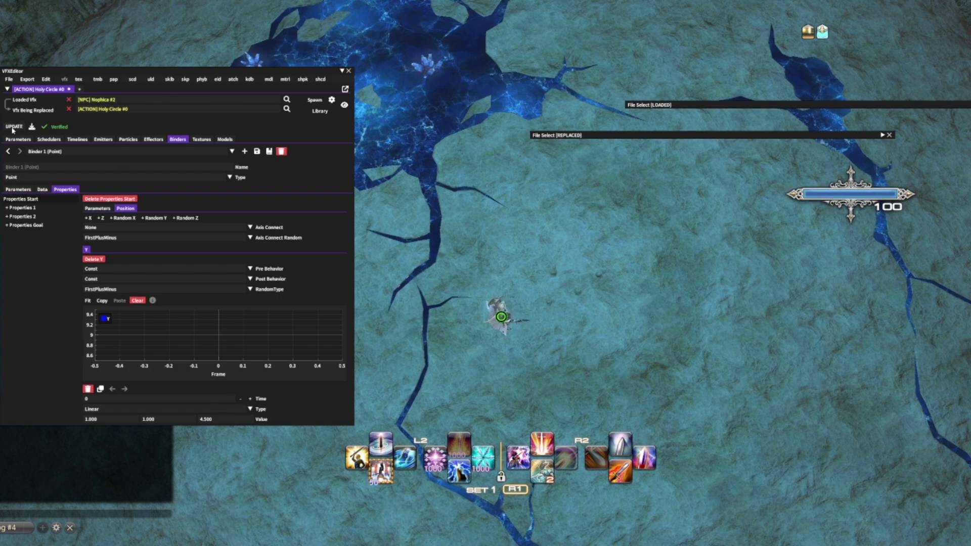
key("2")
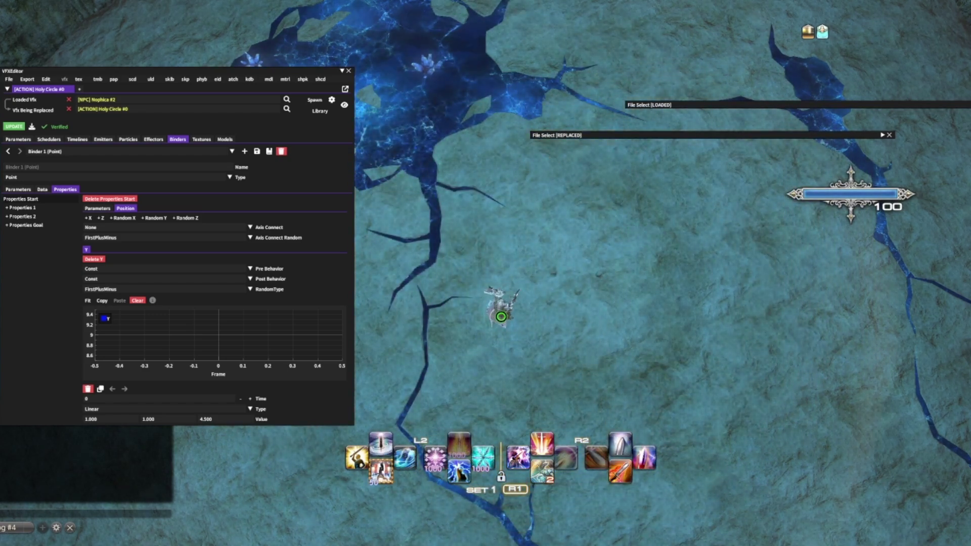
left_click_drag(493, 300, 492, 233)
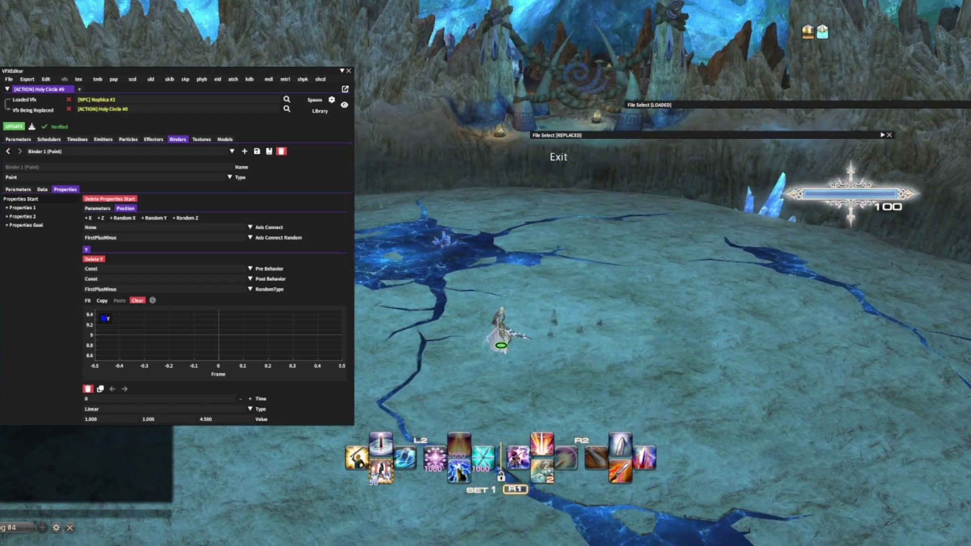
key("2")
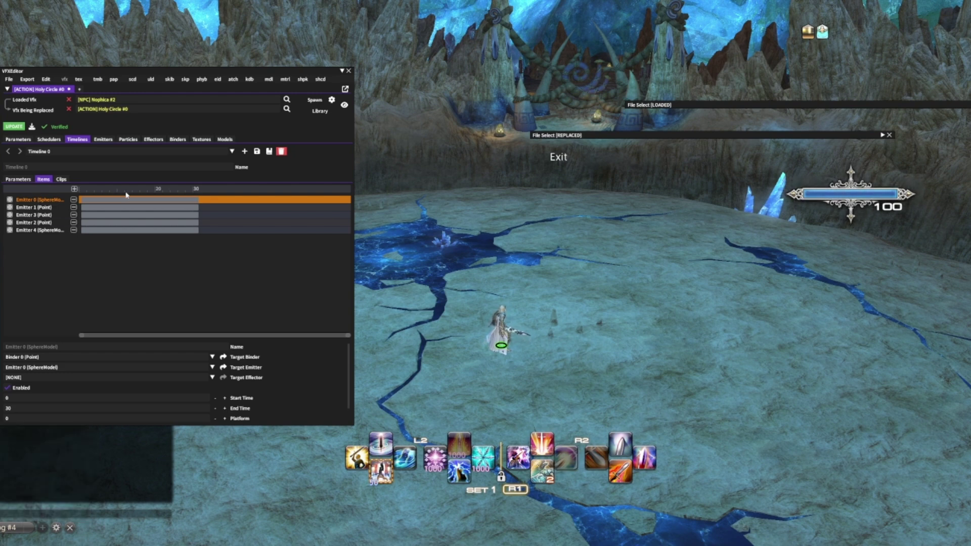
Step: Try shifting Emitter 0's bar in Timeline 0 to frames 15–45 and move it back to 0–30
left_click_drag(141, 204, 168, 205)
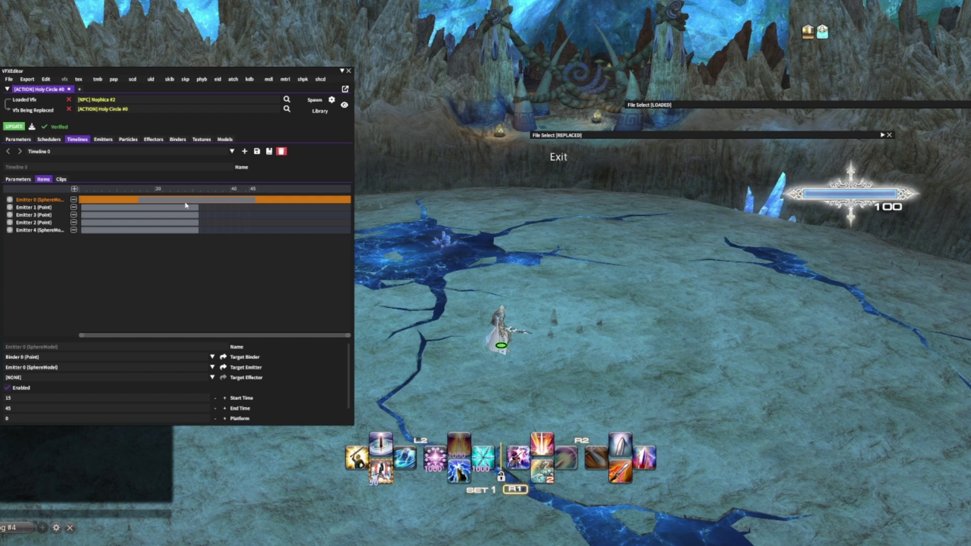
left_click_drag(156, 199, 115, 191)
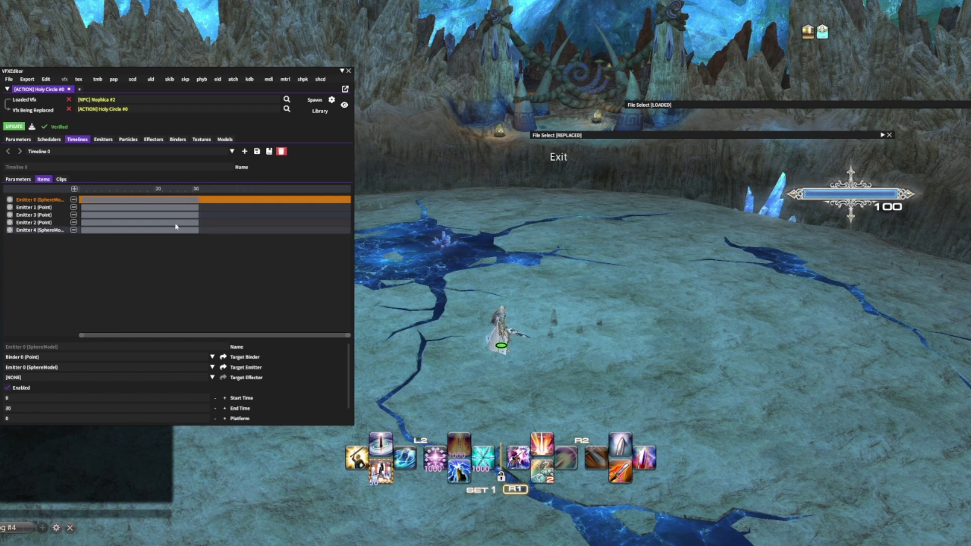
Step: Set Timeline 0's start time in Scheduler 0 to 15, update the VFX and cast Holy Circle to preview the delay
left_click(49, 140)
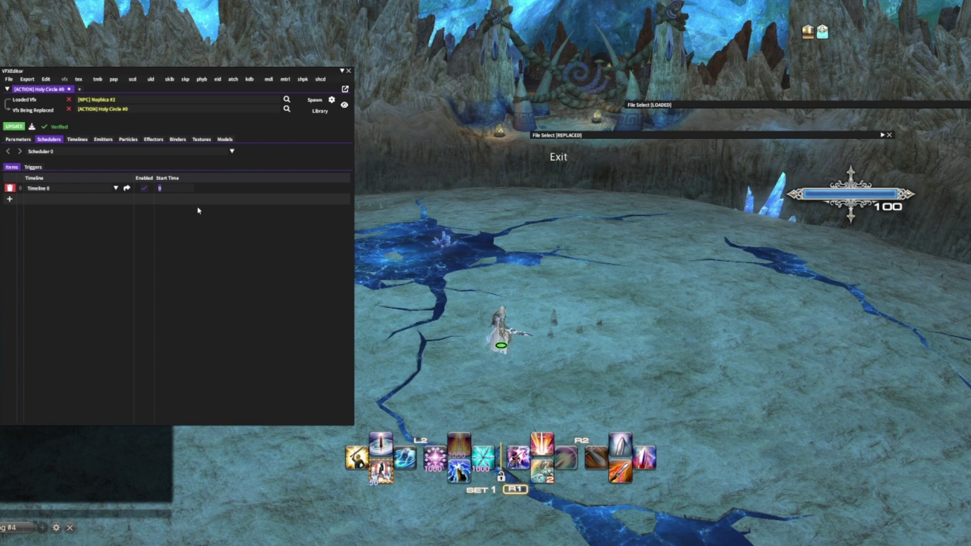
left_click(20, 127)
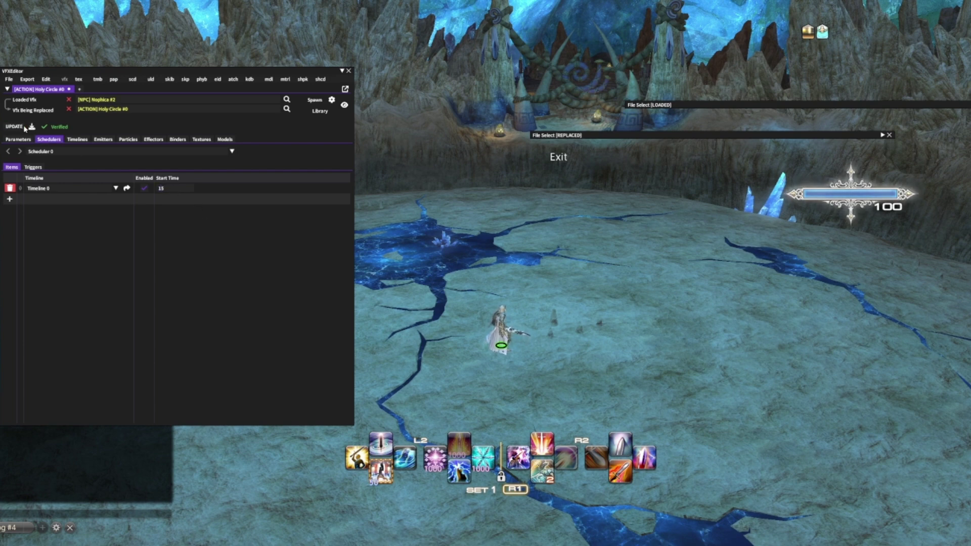
left_click(433, 455)
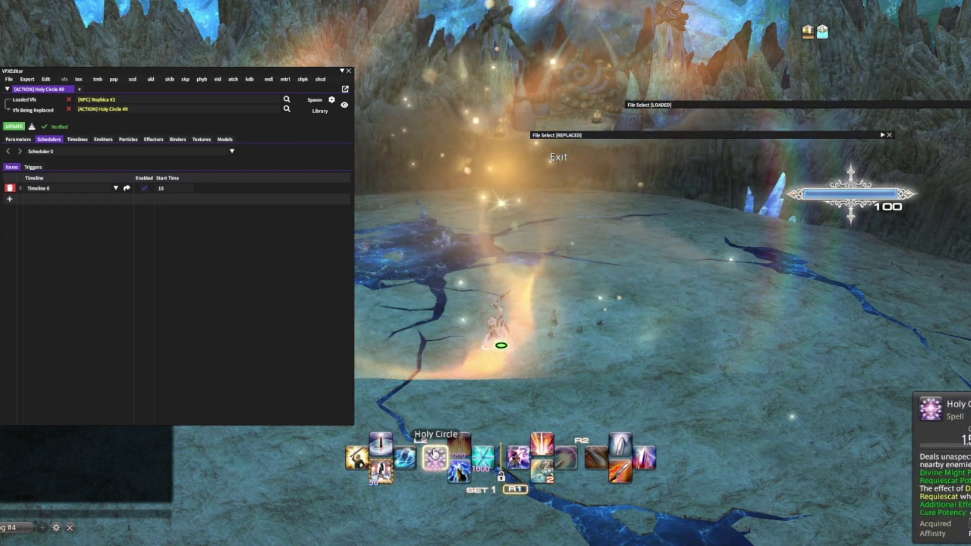
left_click(433, 455)
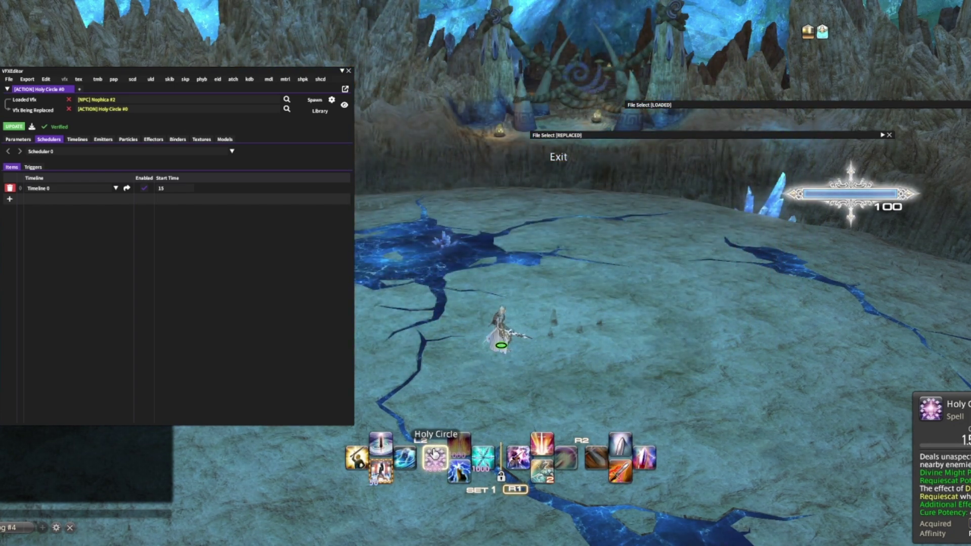
left_click(434, 454)
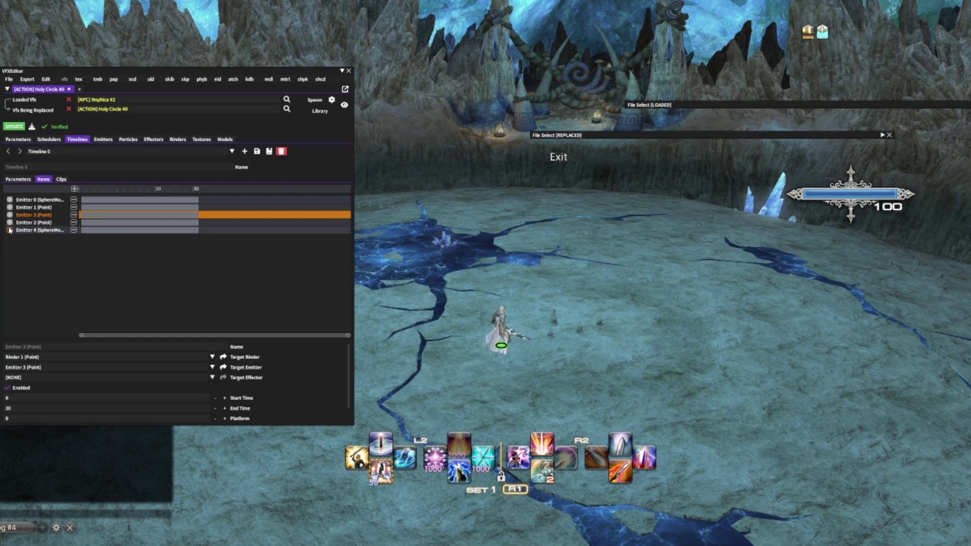
Step: Disable Emitters 1, 2, 3 and 4 in Timeline 0, update, and spawn the VFX on self to preview Emitter 0 alone
left_click(9, 230)
left_click(9, 223)
left_click(9, 214)
left_click(10, 208)
left_click(15, 127)
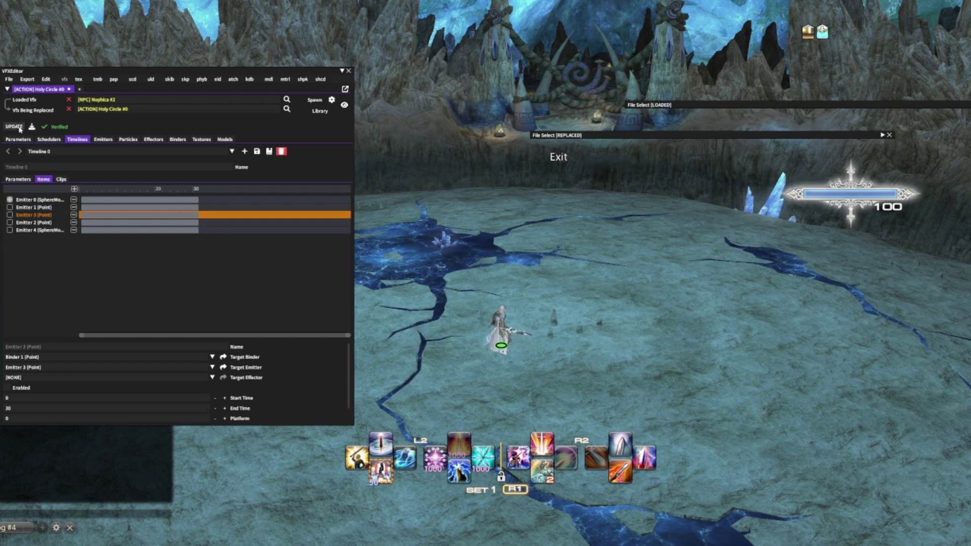
left_click(314, 100)
left_click(326, 103)
Step: Make Emitter 1 the only enabled item in Timeline 0, preview the VFX on self and remove it
left_click(10, 207)
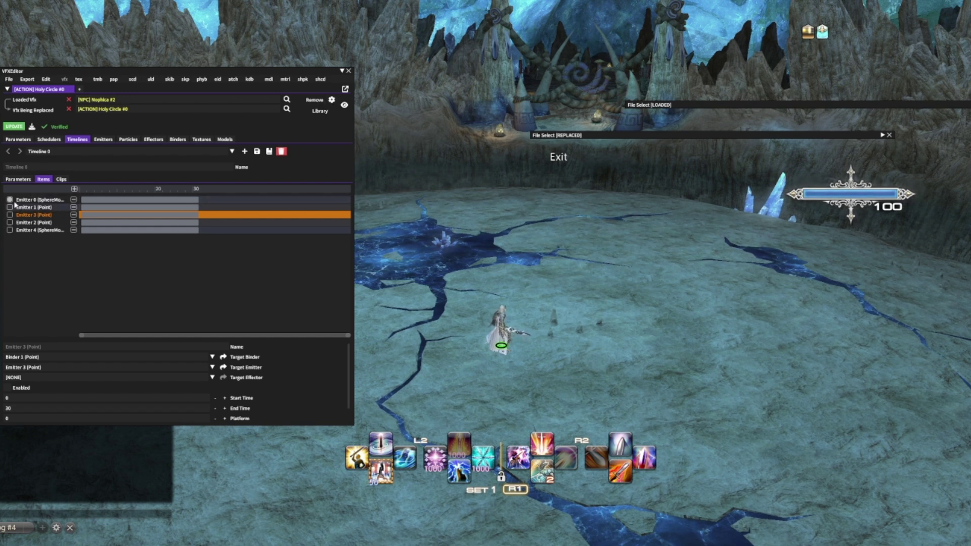
left_click(317, 101)
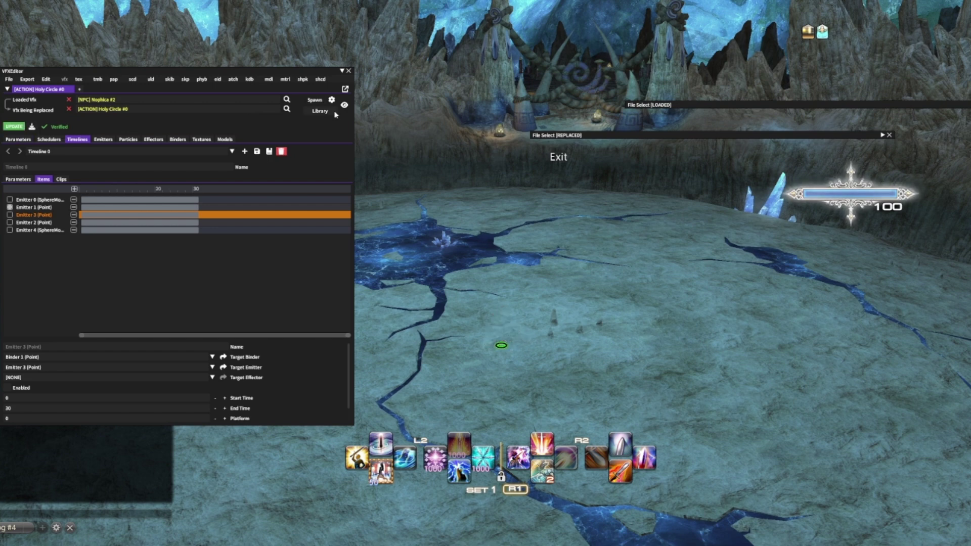
left_click(316, 101)
left_click(319, 104)
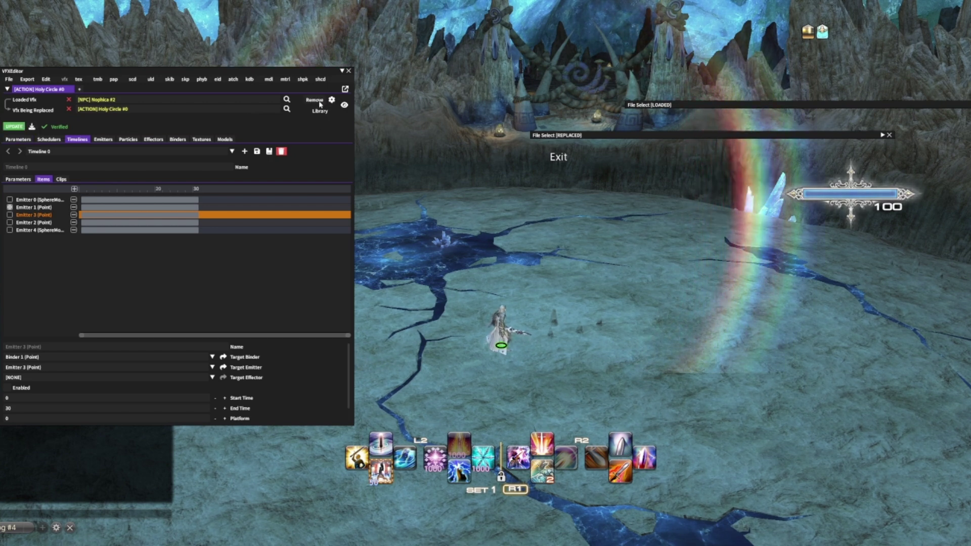
left_click(319, 102)
Step: Enable only Emitter 3 in place of Emitter 1, update, preview the VFX on self and remove it
left_click(9, 207)
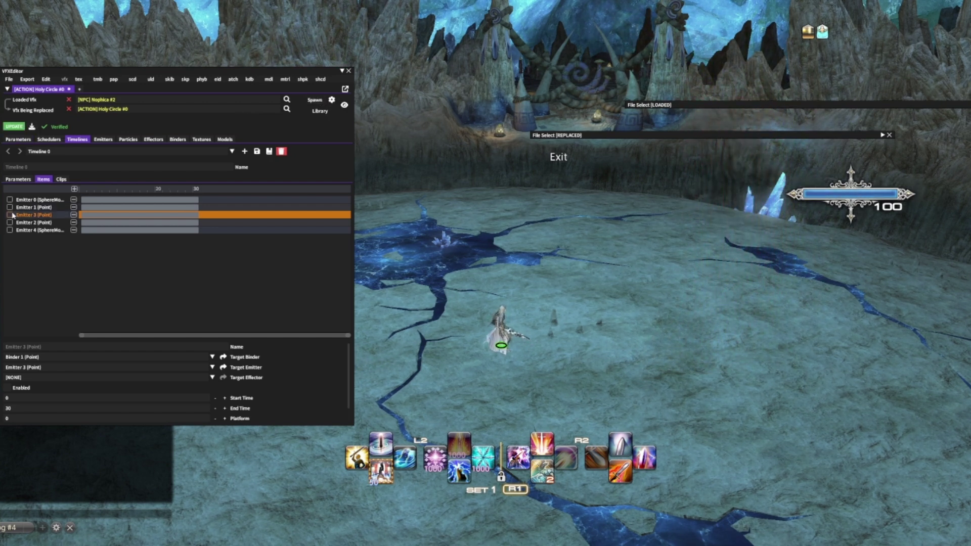
left_click(10, 215)
left_click(13, 127)
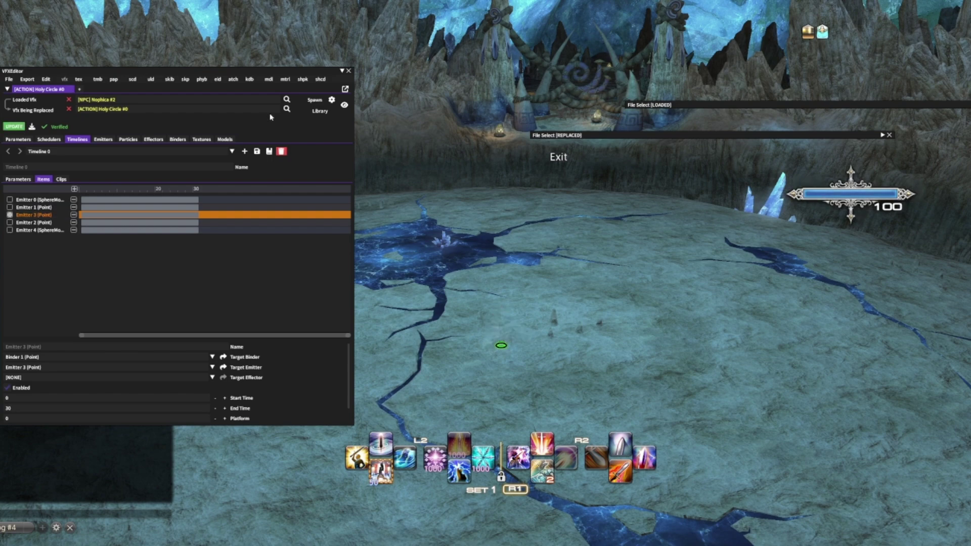
left_click(316, 100)
left_click(319, 104)
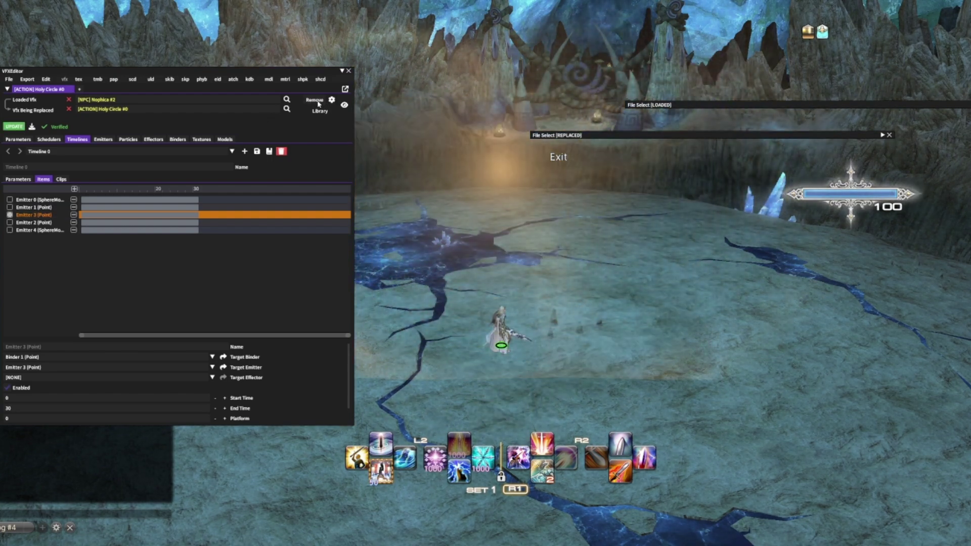
left_click(318, 103)
Step: Enable only Emitter 2 in place of Emitter 3, update, preview the VFX on self and remove it
left_click(10, 215)
left_click(14, 127)
left_click(313, 100)
left_click(319, 105)
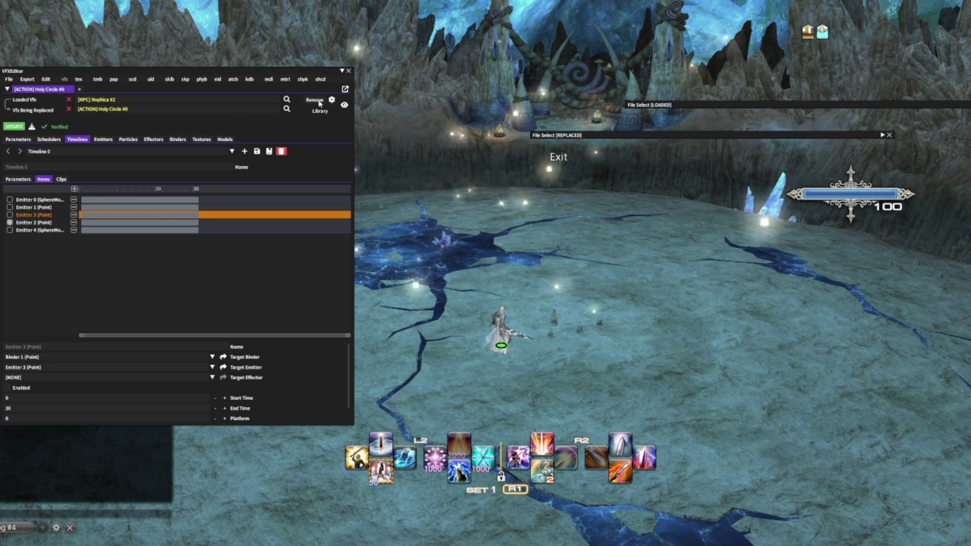
left_click(319, 103)
Step: Enable only Emitter 4 in place of Emitter 2 and spawn the VFX on self to preview it
left_click(10, 224)
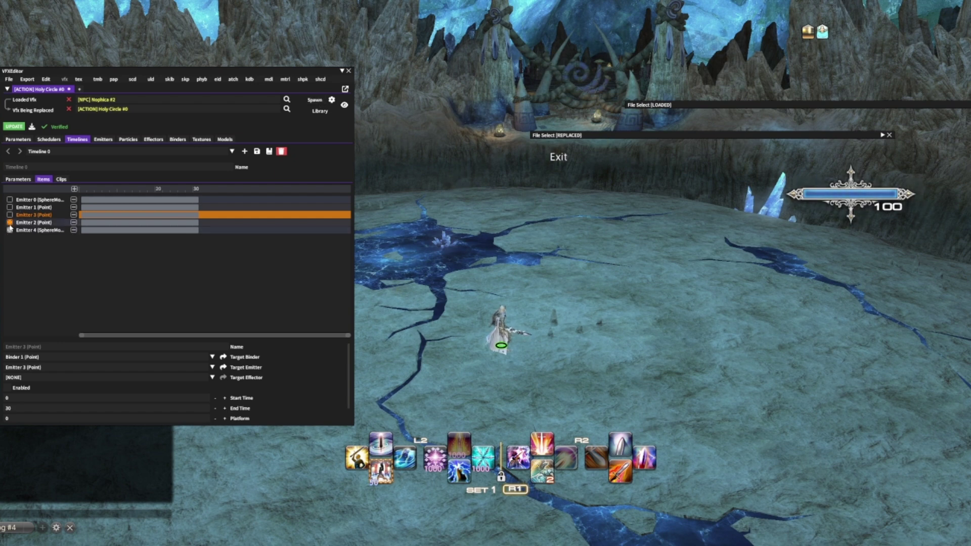
left_click(315, 101)
left_click(326, 106)
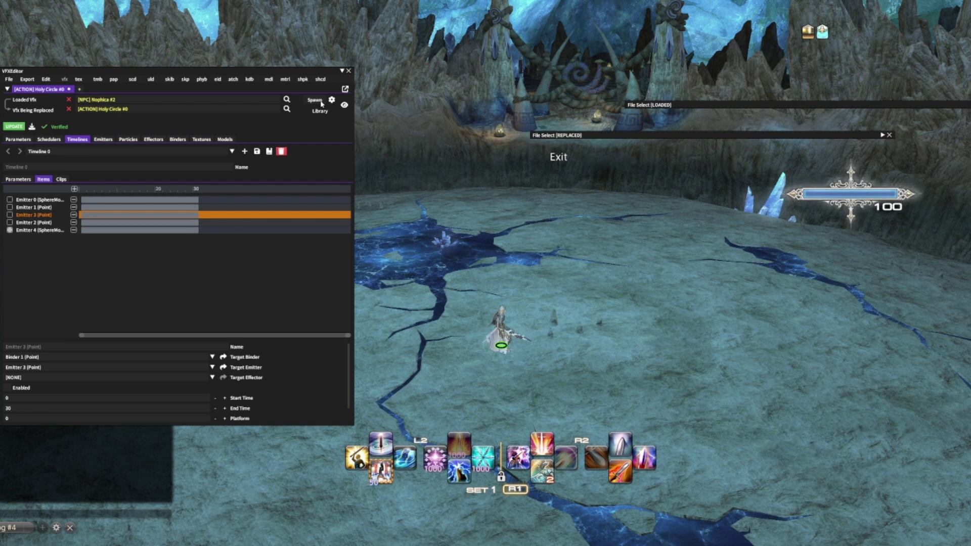
Step: Check Scheduler 0's timeline item and re-enable all the disabled emitters in Timeline 0
left_click(49, 142)
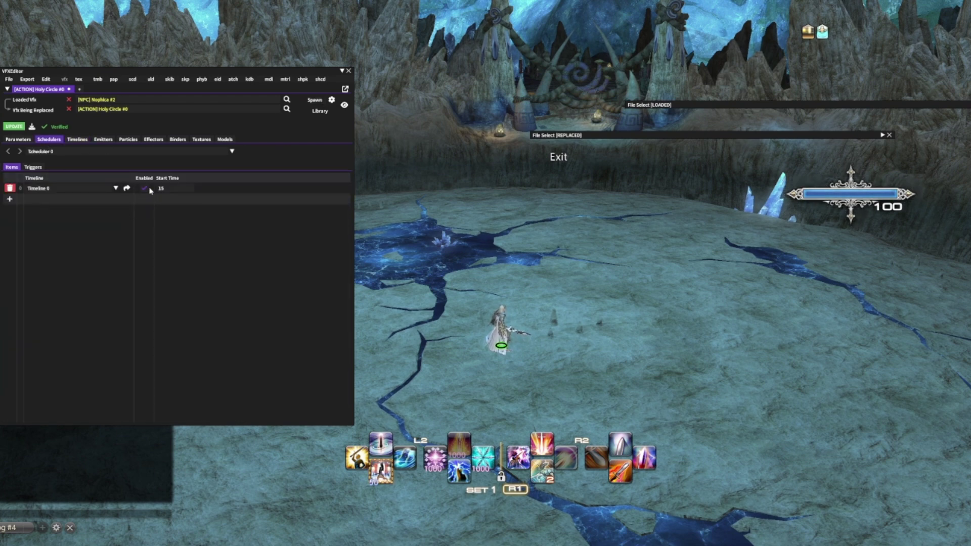
left_click(78, 139)
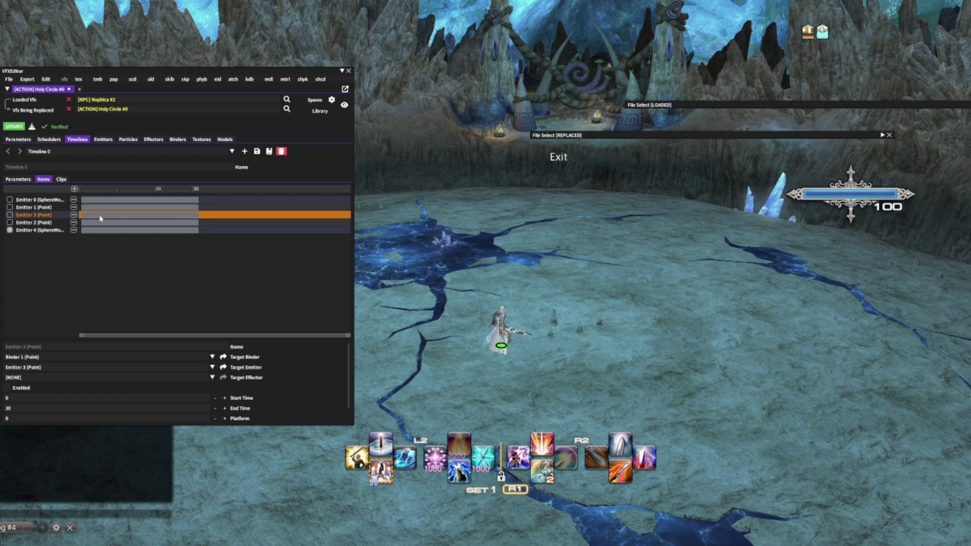
left_click(9, 215)
left_click(9, 207)
left_click(10, 200)
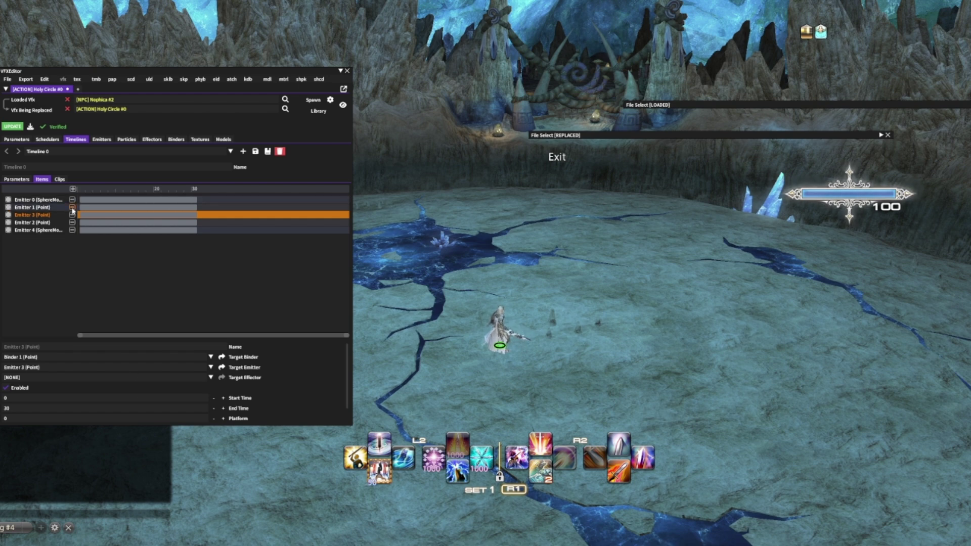
Step: Delete the Emitter 1 item from Timeline 0 and disable Emitters 0, 2 and 4, keeping only Emitter 3 enabled
left_click(8, 200)
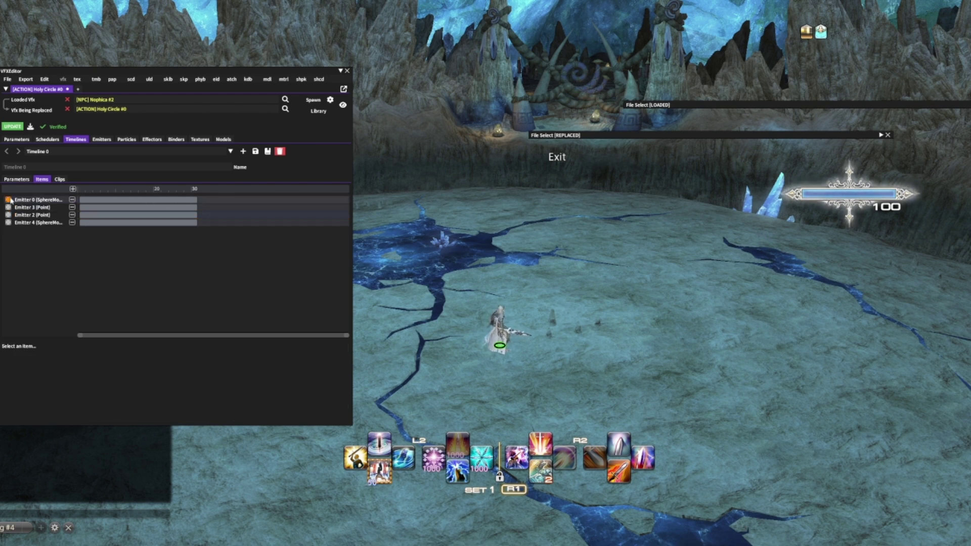
left_click(8, 214)
left_click(8, 222)
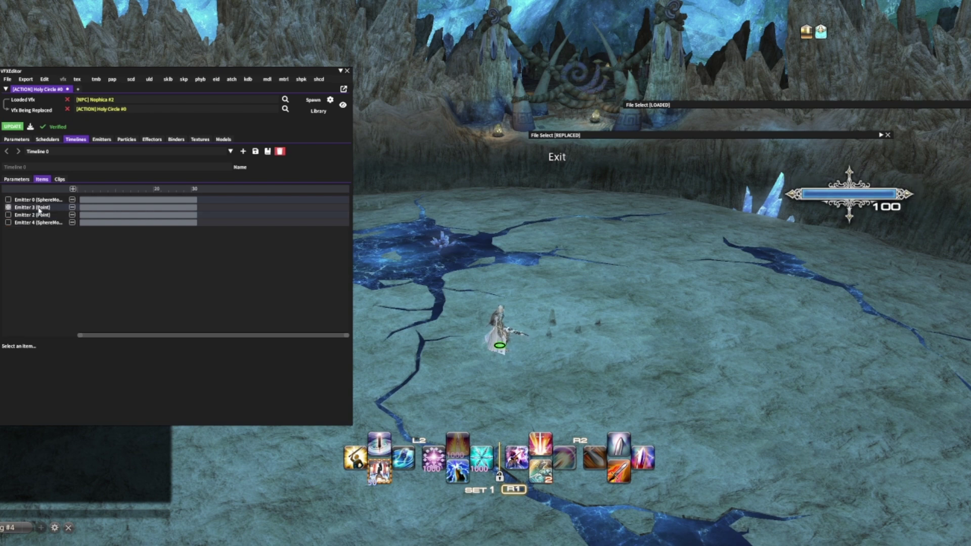
Step: Go to Emitter 3's created particles and set Create Probability to 0 for Particle 10 and Particle 7
left_click(31, 207)
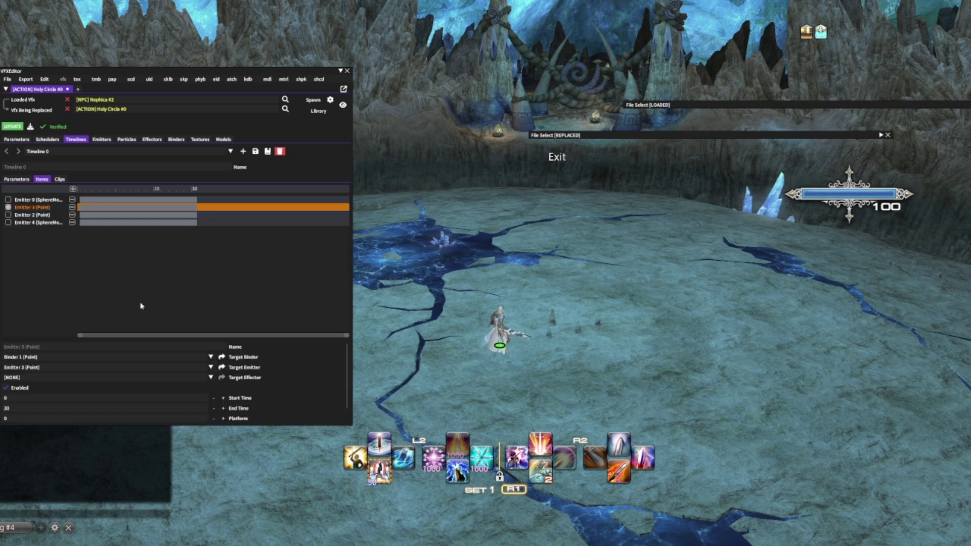
left_click(223, 367)
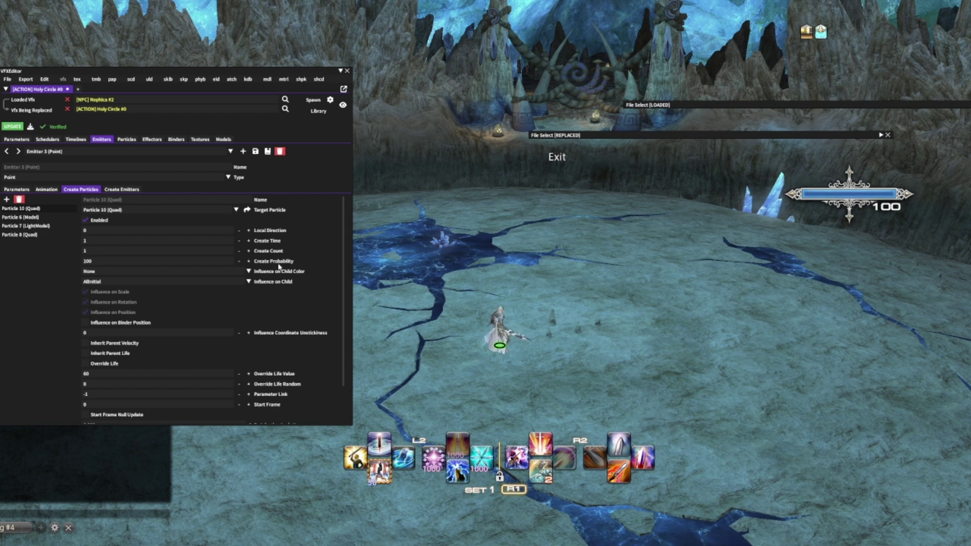
double_click(117, 260)
type("0")
left_click(39, 217)
left_click(51, 226)
double_click(109, 261)
type("0")
Step: Update the VFX and spawn it on self to preview Emitter 3 with the reduced particles
left_click(11, 128)
left_click(313, 101)
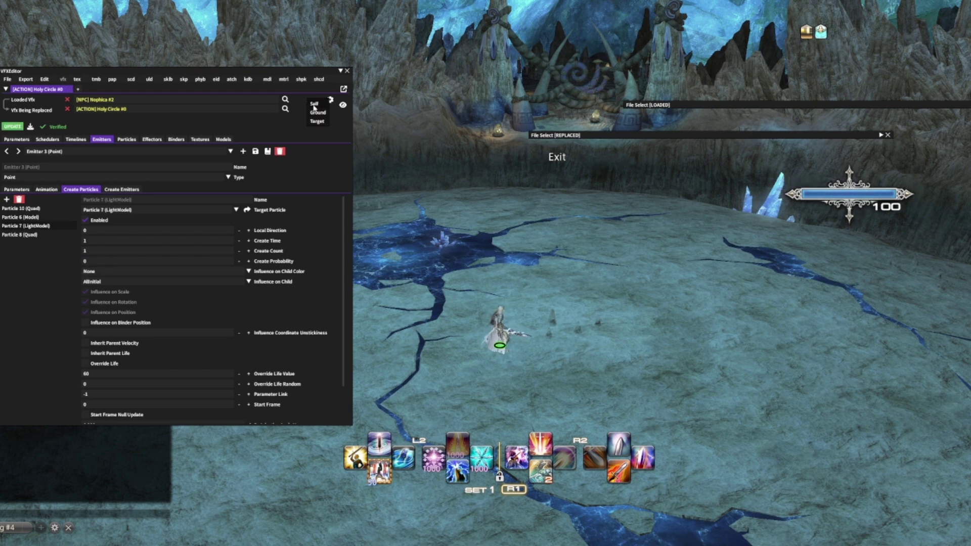
left_click(312, 103)
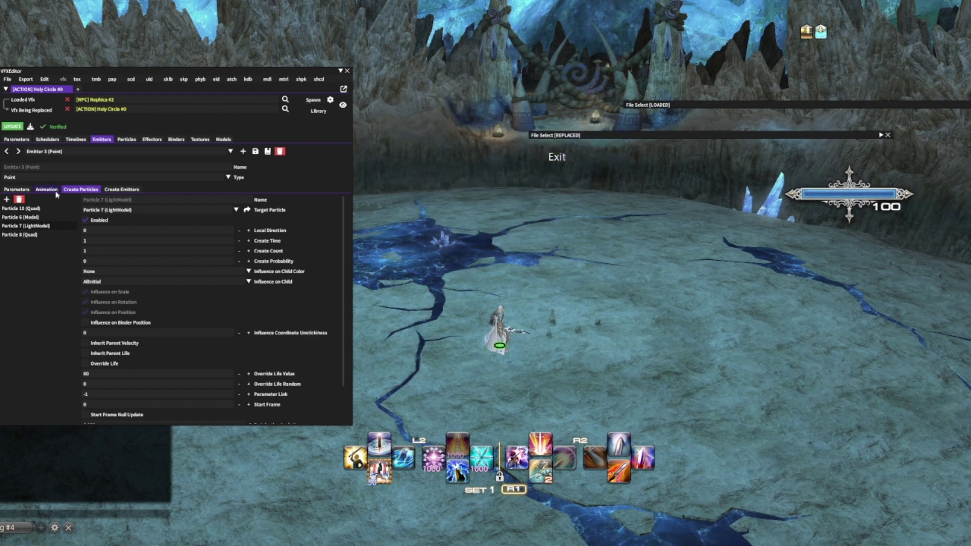
Step: Set Particle 7's Create Probability in Emitter 3 back to 100
double_click(101, 261)
type("100")
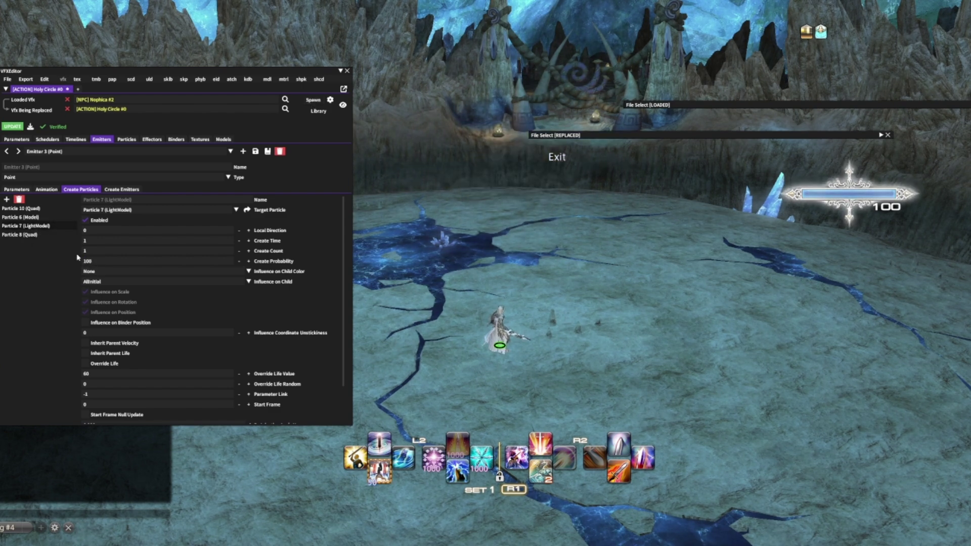
Step: Set Particle 8's Create Probability in Emitter 3 to 0 and spawn the VFX to preview it
left_click(22, 235)
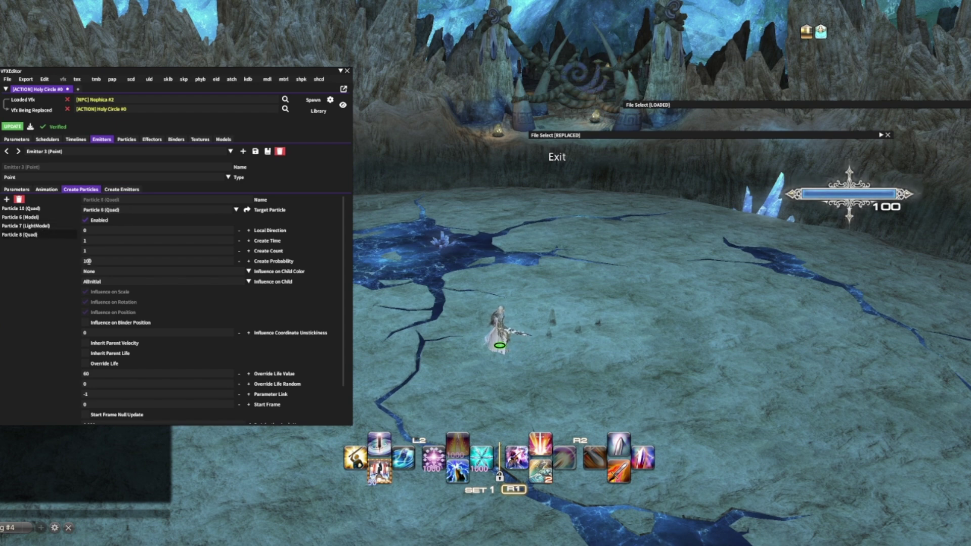
left_click(313, 100)
left_click(313, 101)
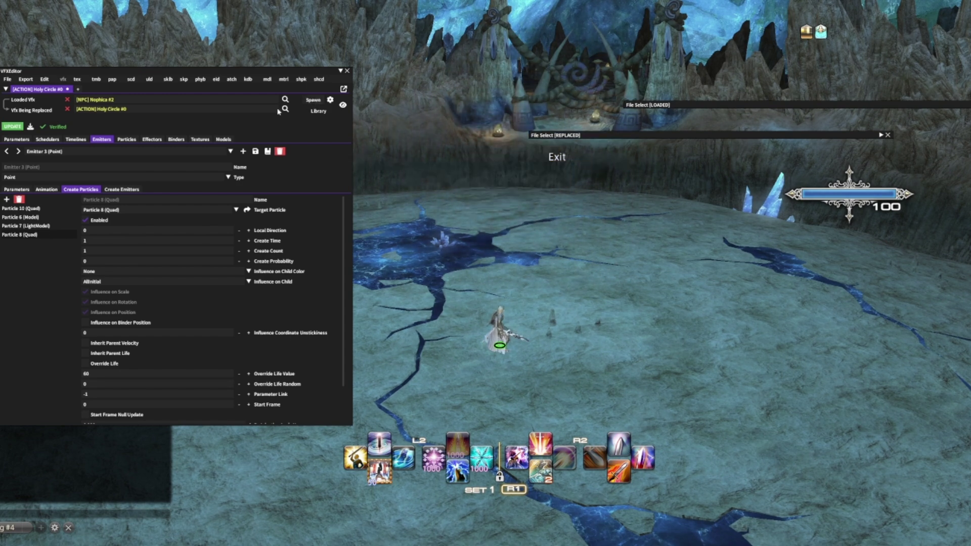
Step: Set Particle 6's Create Probability in Emitter 3 to 100, update the VFX and spawn it for a preview
left_click(31, 226)
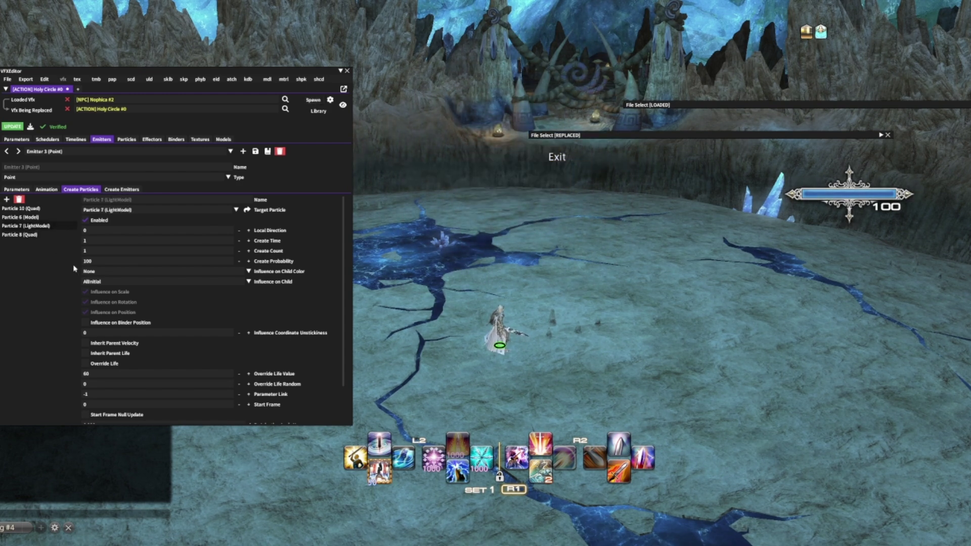
left_click(23, 217)
type("100")
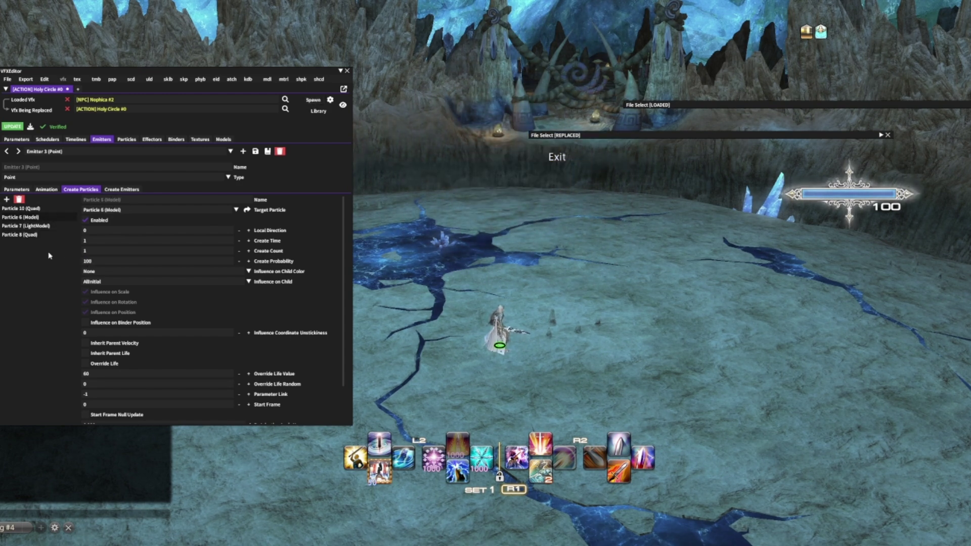
left_click(313, 100)
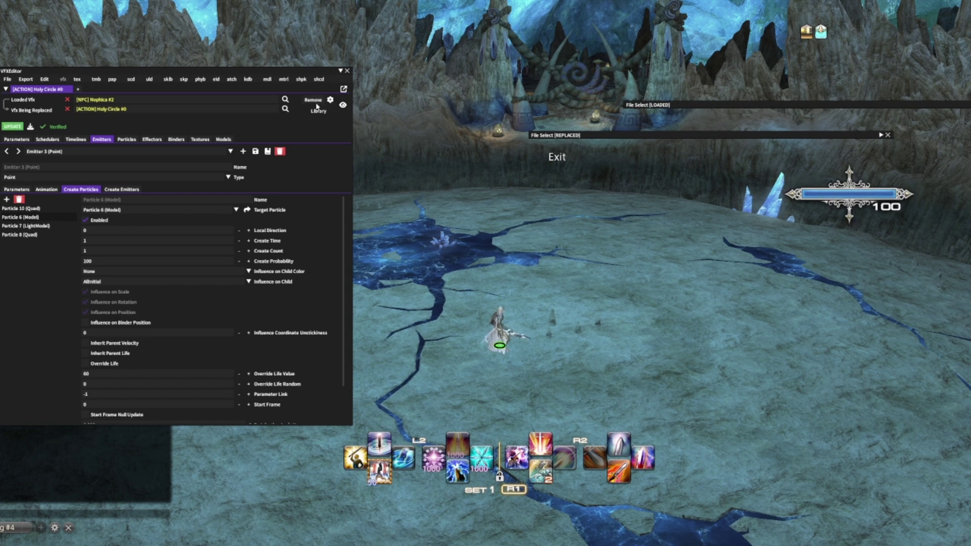
left_click(315, 101)
Step: Set Particle 10's Create Probability in Emitter 3 to 100, update the VFX and spawn it on self
left_click(58, 209)
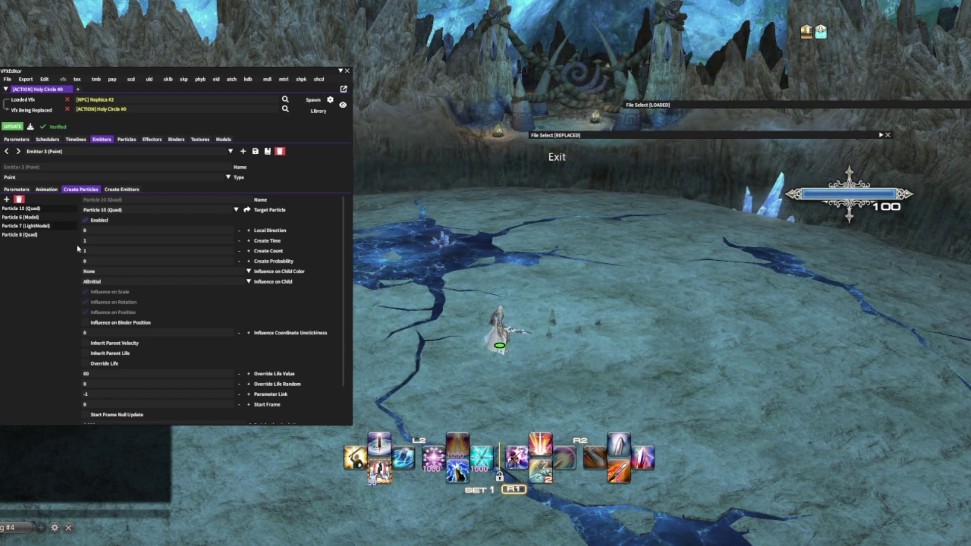
left_click(86, 261)
type("100")
left_click(12, 127)
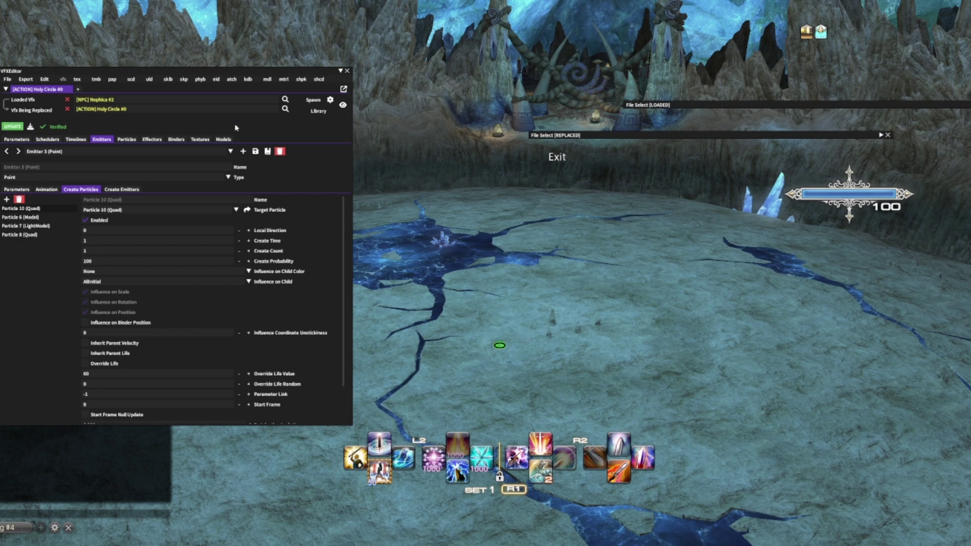
left_click(314, 101)
left_click(313, 101)
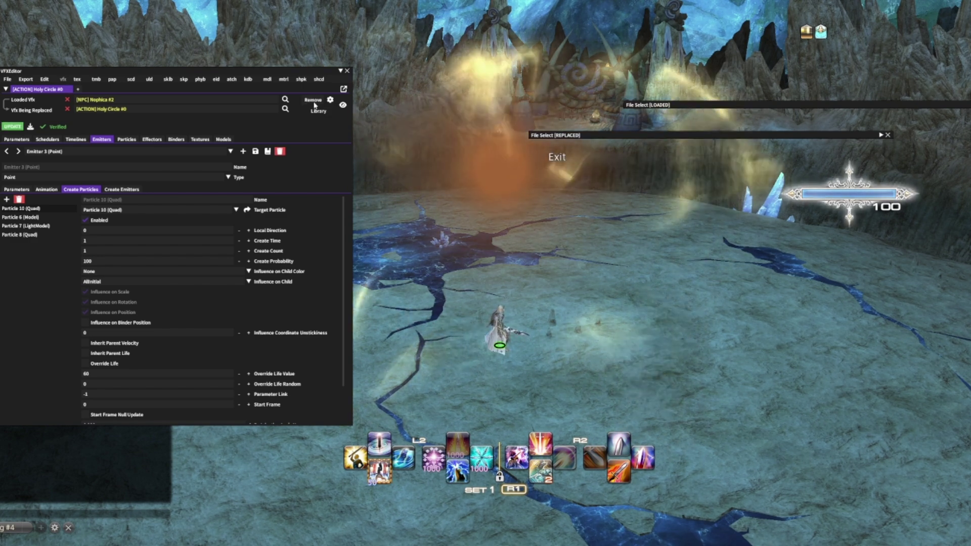
Step: Set Particle 6's Create Probability in Emitter 3 to 0, update the VFX and clear the spawned preview
left_click(39, 218)
left_click_drag(91, 262, 56, 274)
type("0")
left_click(14, 127)
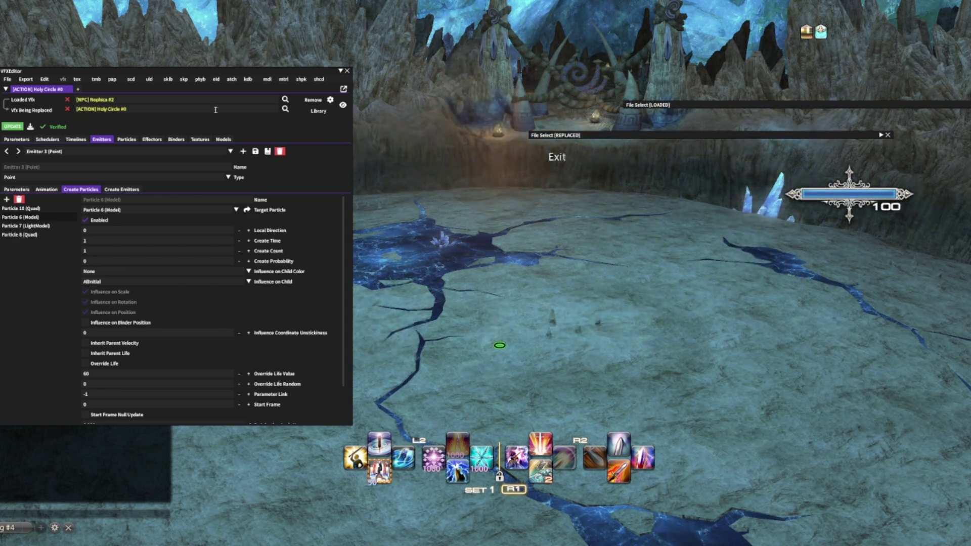
left_click(316, 104)
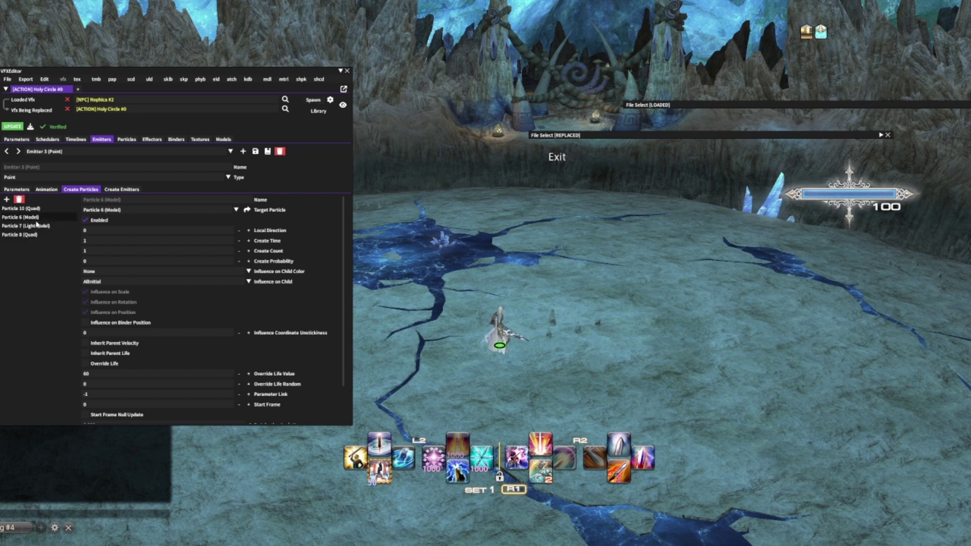
Step: Delete Particles 6 and 7 from Emitter 3's created particles and set Particle 8's Create Probability to 100
left_click(19, 200)
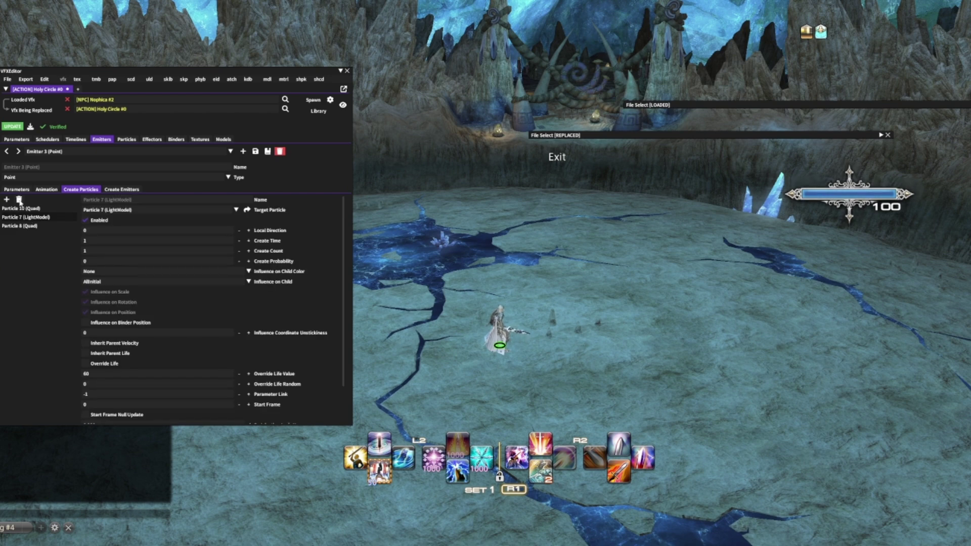
left_click(19, 201)
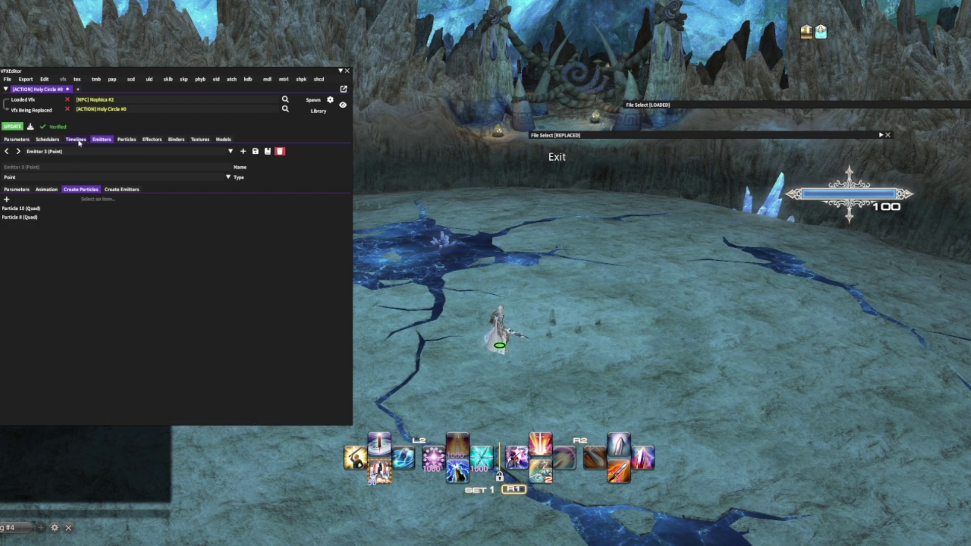
left_click(33, 209)
left_click(19, 217)
left_click(95, 259)
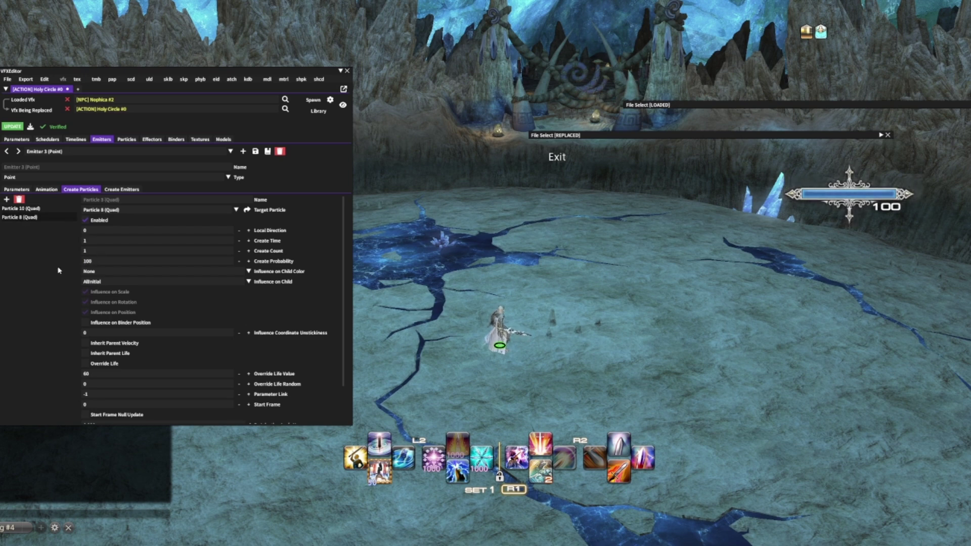
Step: Return to the timelines, update the VFX and cast Holy Circle to test the modified effect in game
left_click(83, 140)
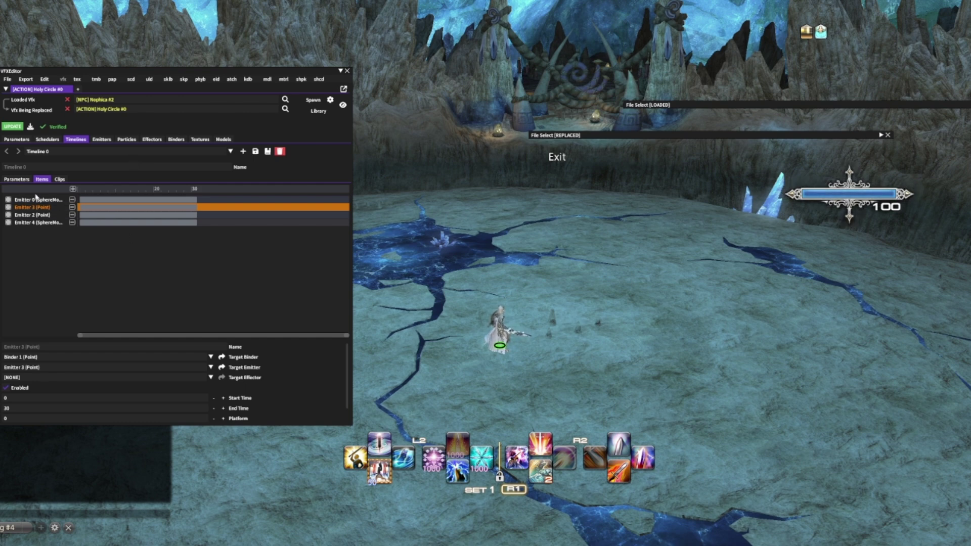
left_click(16, 128)
left_click(434, 459)
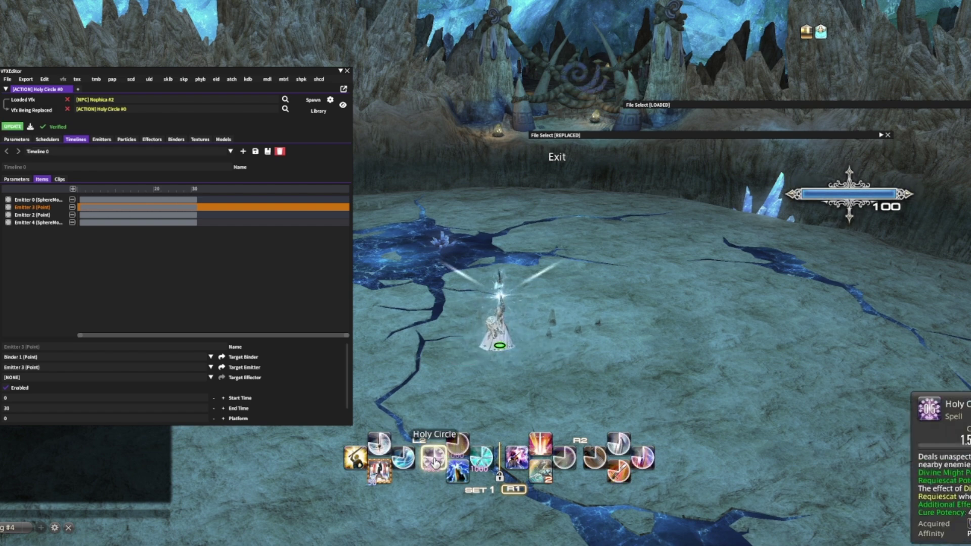
left_click(433, 459)
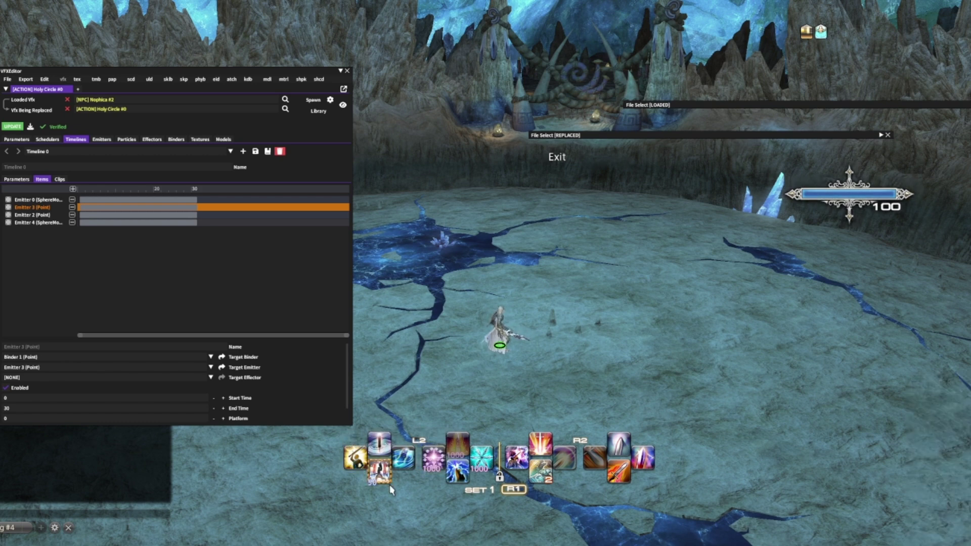
Step: Check the VFX's particle list and run Clean Up to remove the unused nodes
left_click(127, 140)
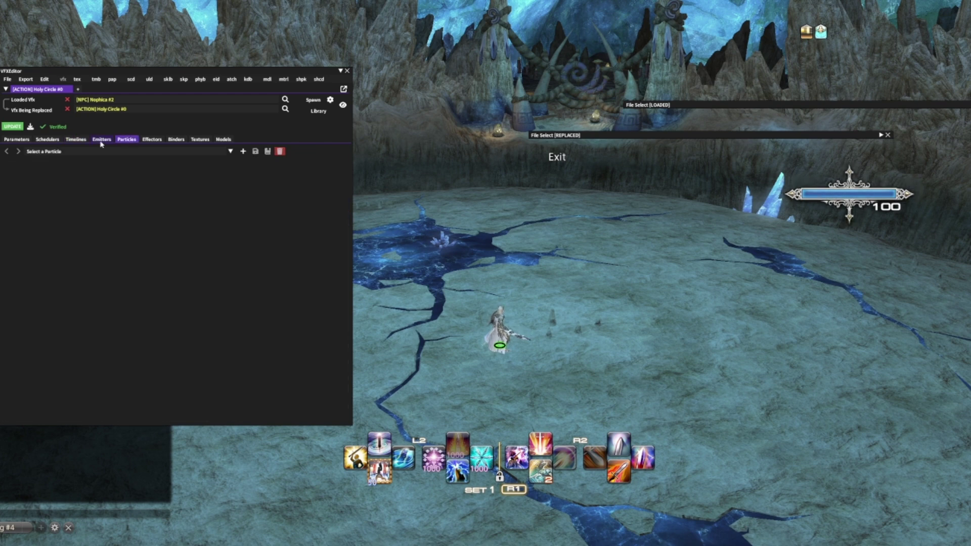
left_click(131, 151)
left_click(205, 309)
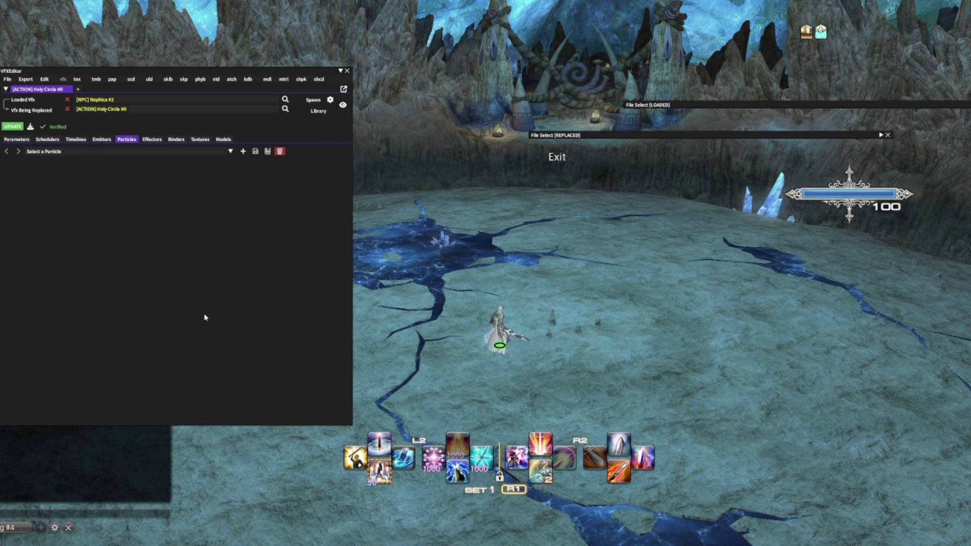
left_click(45, 79)
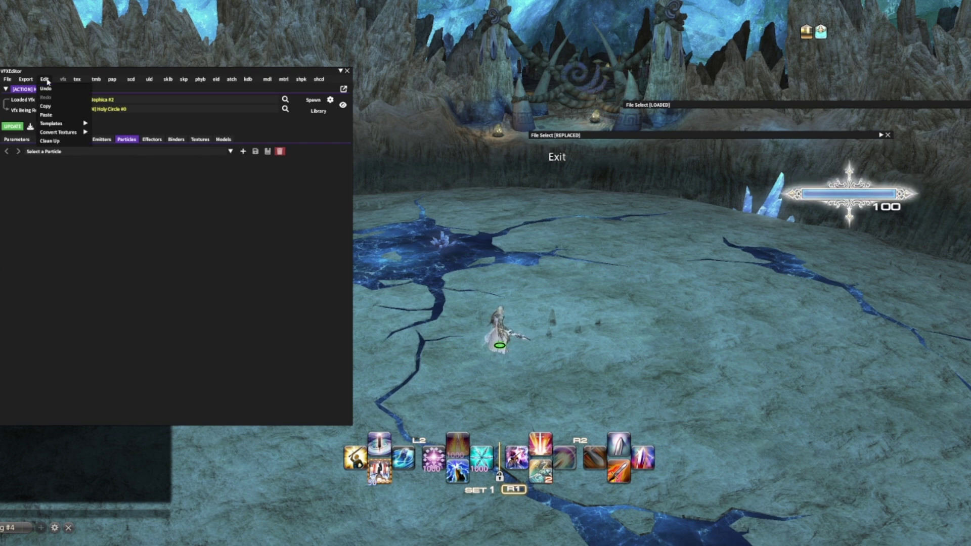
left_click(56, 142)
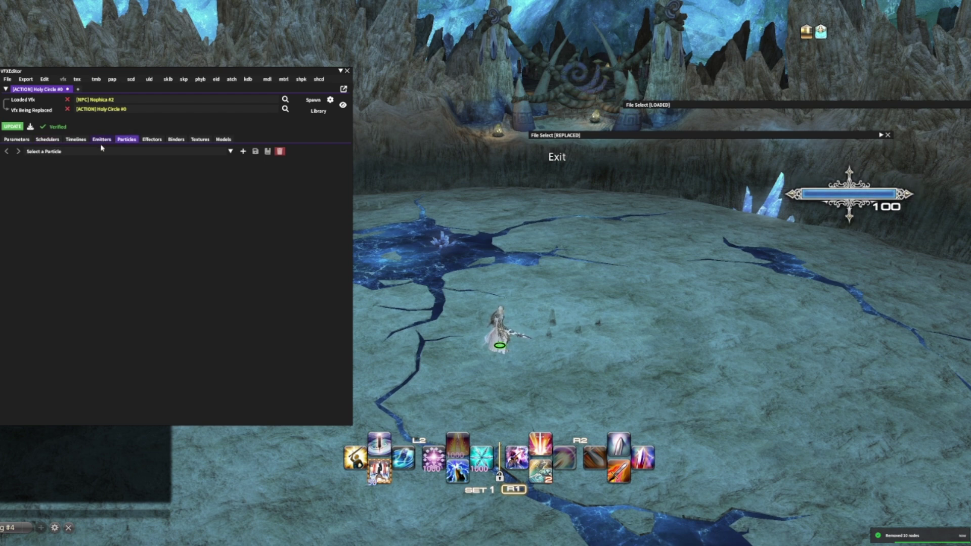
Step: Review Timeline 0's emitter items, examine the remaining textures from Texture 9 up to Texture 0, and go to the emitters
left_click(75, 139)
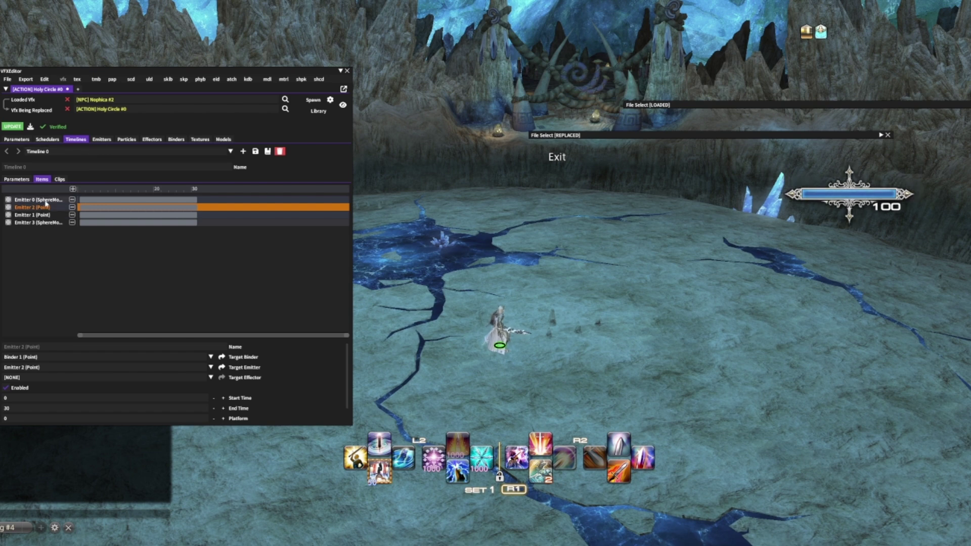
left_click(101, 140)
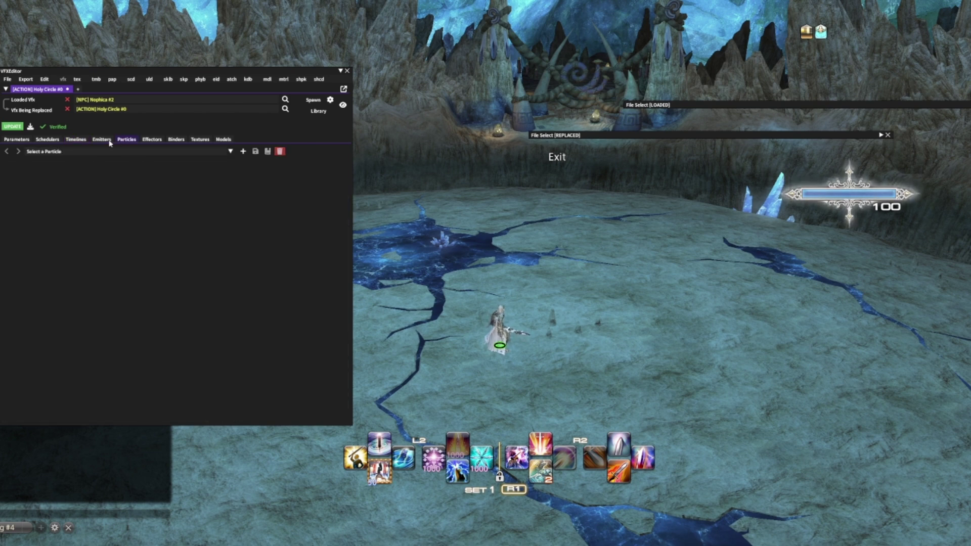
left_click(199, 140)
left_click(35, 237)
left_click(30, 228)
left_click(28, 210)
left_click(28, 194)
left_click(27, 185)
left_click(26, 175)
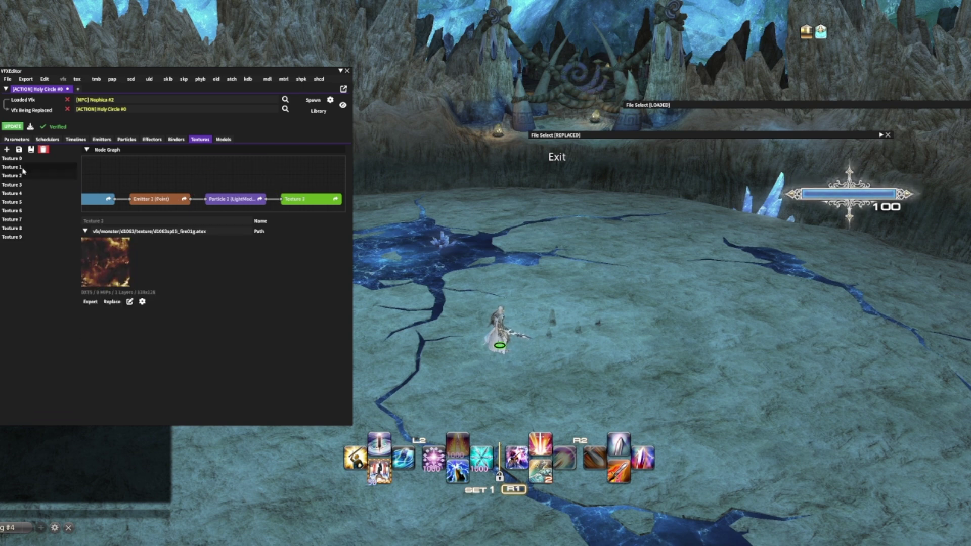
left_click(25, 167)
left_click(25, 158)
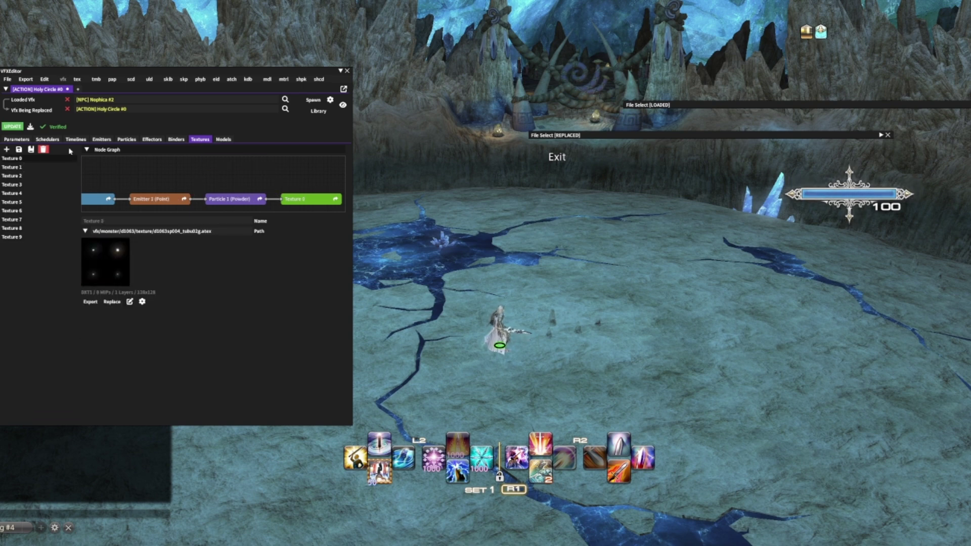
left_click(101, 140)
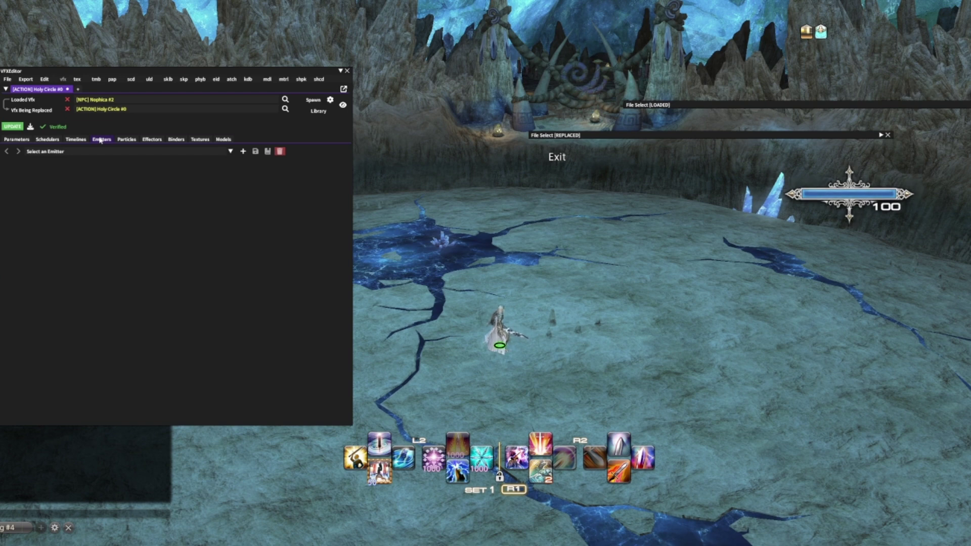